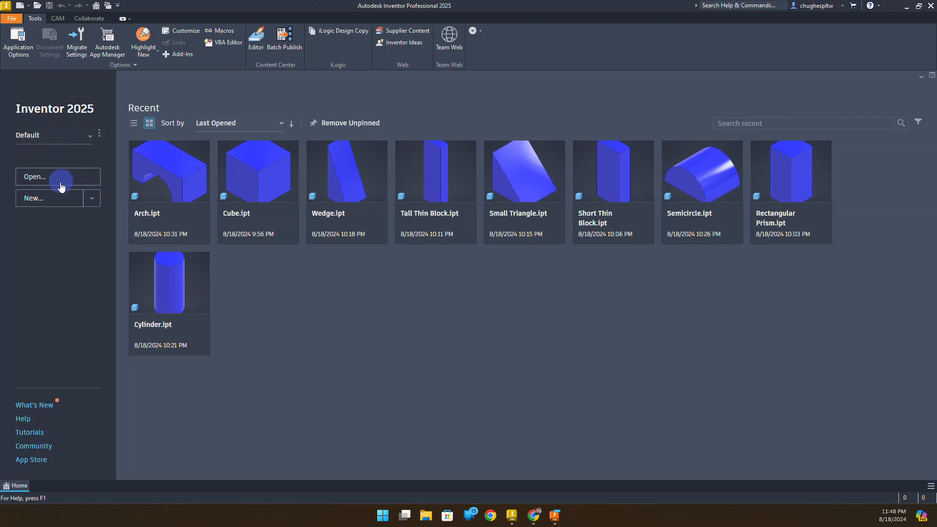
# - Create a new drawing from the Standard.idw template
pyautogui.click(52, 198)
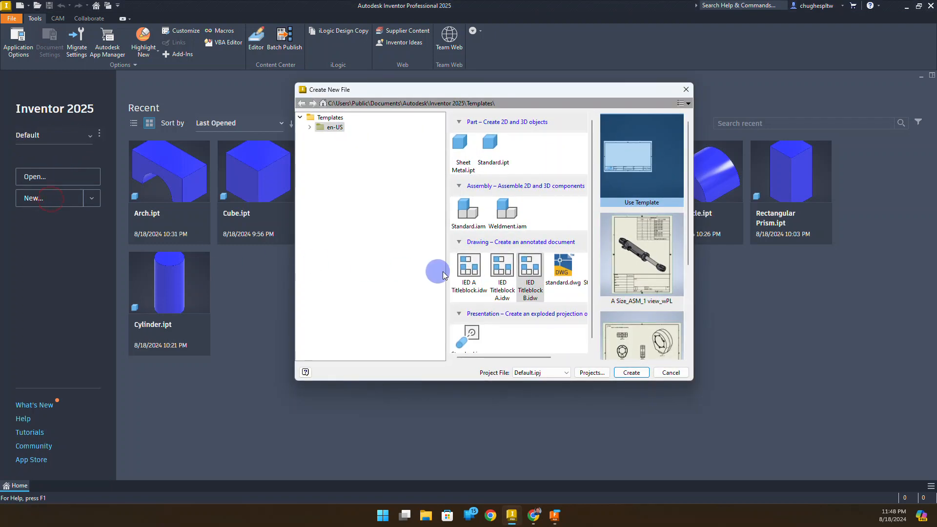
pyautogui.moveTo(540, 359); pyautogui.dragTo(569, 359)
pyautogui.click(560, 276)
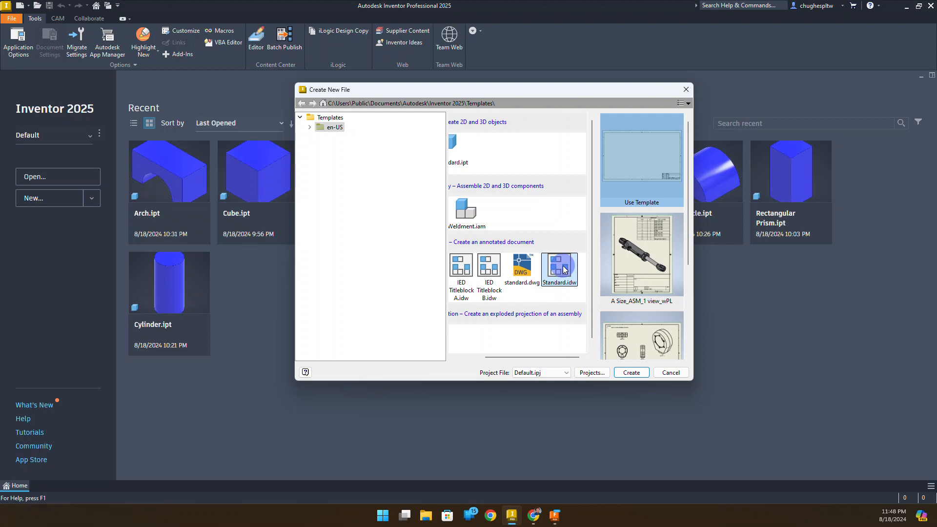
pyautogui.click(632, 374)
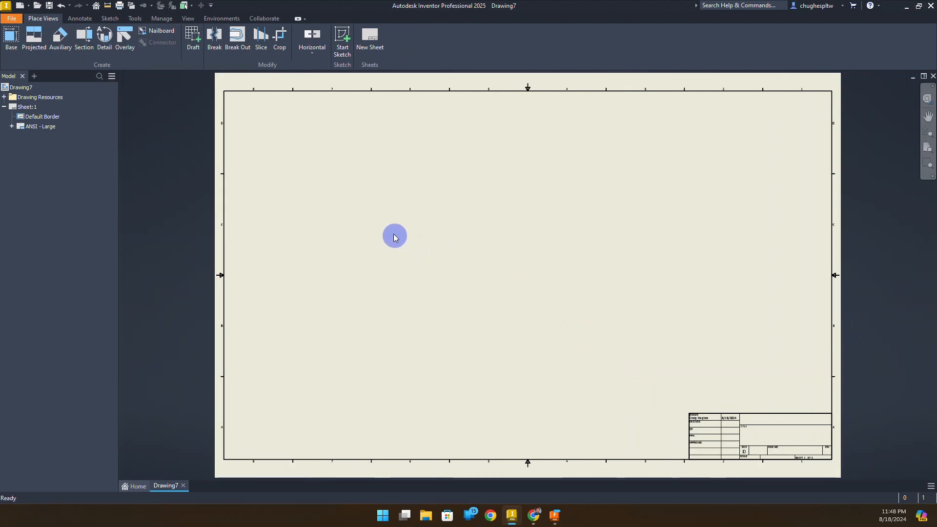
# - Set the sheet color to white in the drawing's document settings
pyautogui.click(136, 20)
pyautogui.click(137, 40)
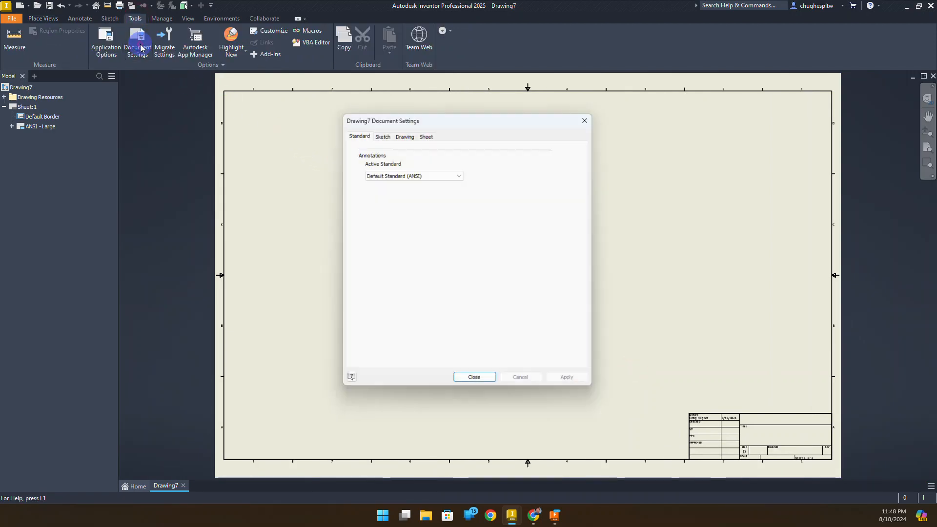
pyautogui.click(428, 133)
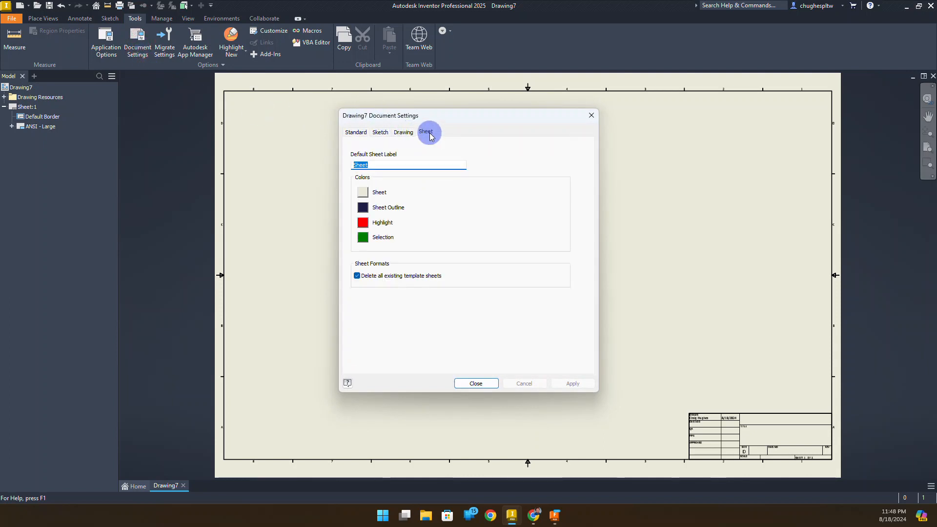
pyautogui.click(363, 193)
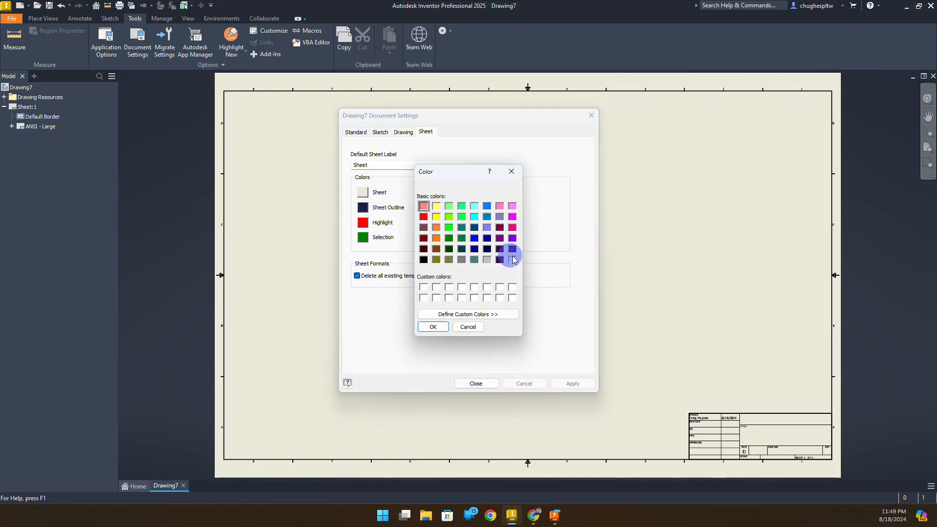
pyautogui.click(512, 260)
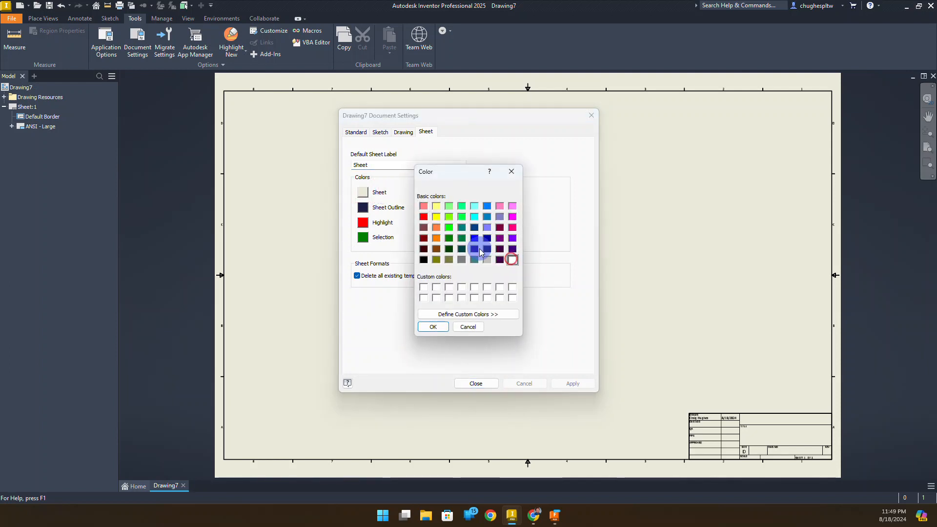
pyautogui.click(433, 327)
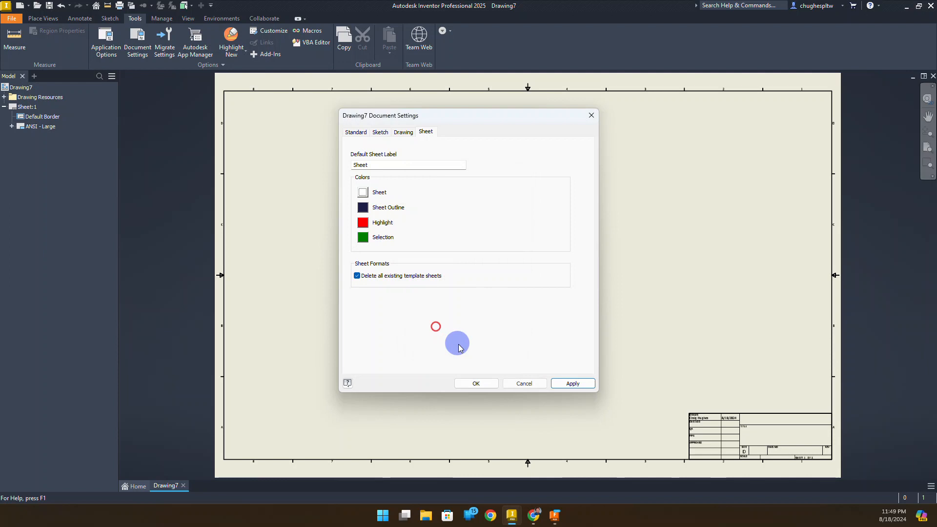
pyautogui.click(475, 384)
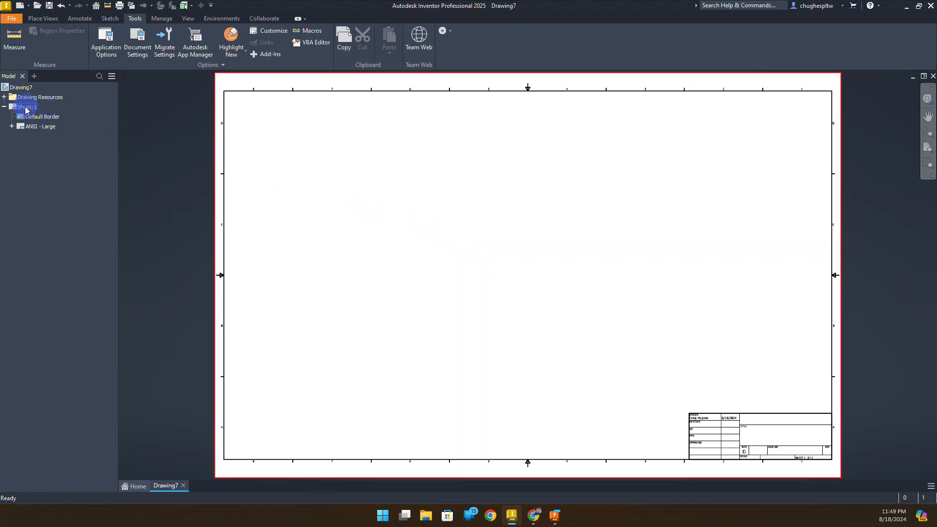
# - Change the size of Sheet:1 to B, keeping the landscape orientation
pyautogui.rightClick(26, 110)
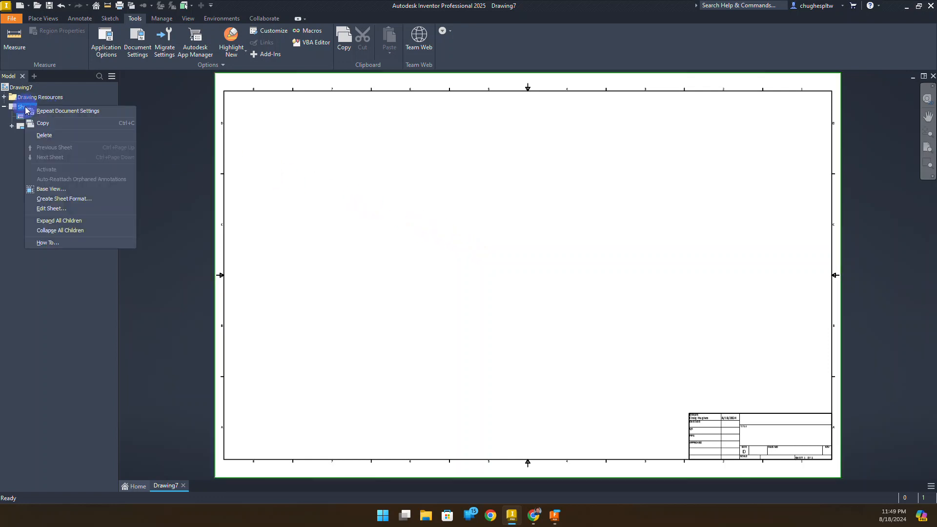
pyautogui.click(51, 208)
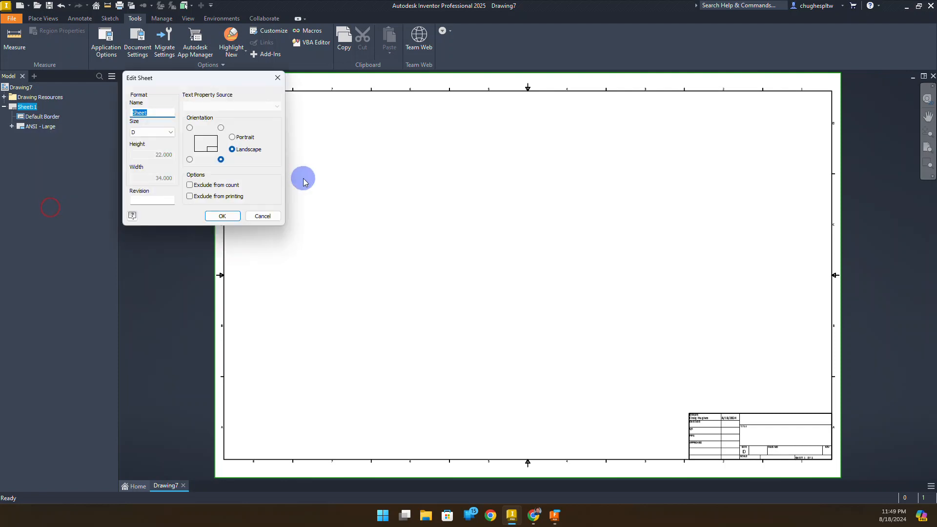
pyautogui.click(148, 132)
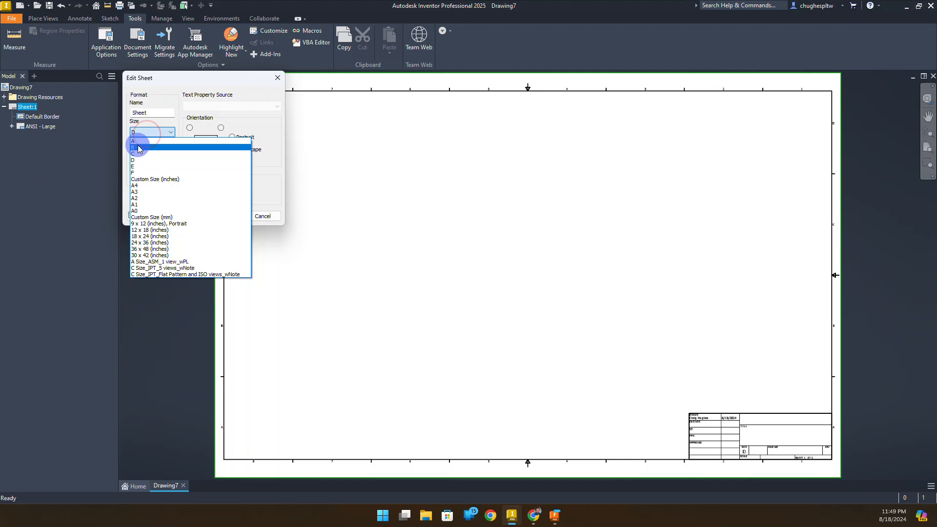
pyautogui.click(138, 149)
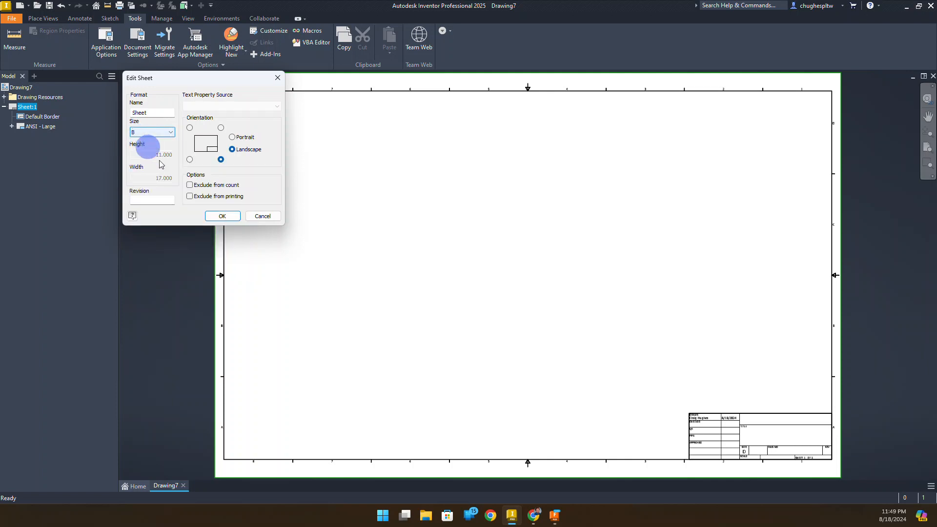
pyautogui.click(222, 216)
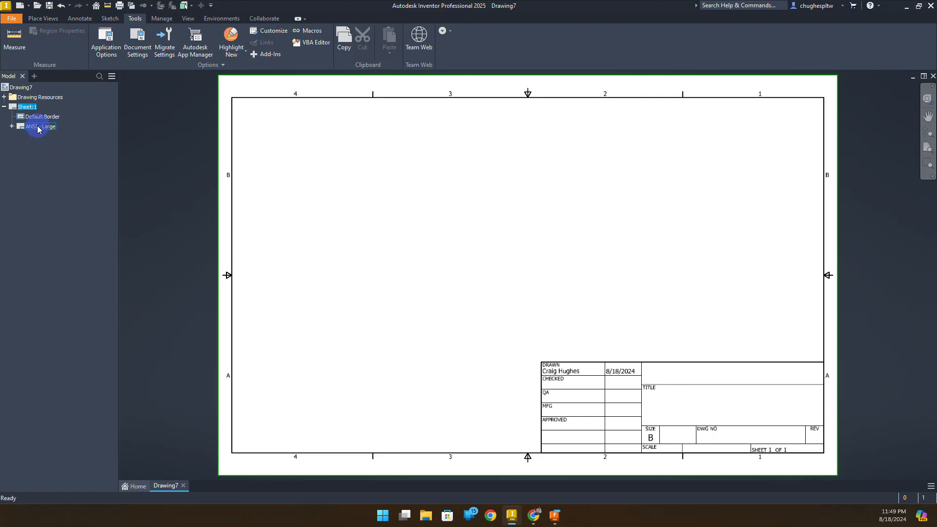
# - Delete the ANSI - Large title block from the sheet and start defining a new title block
pyautogui.rightClick(38, 130)
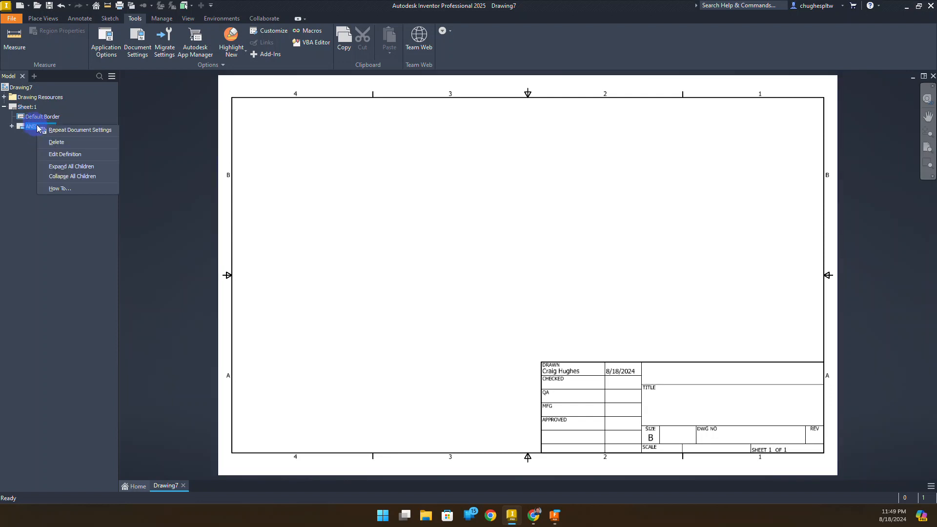
pyautogui.click(57, 142)
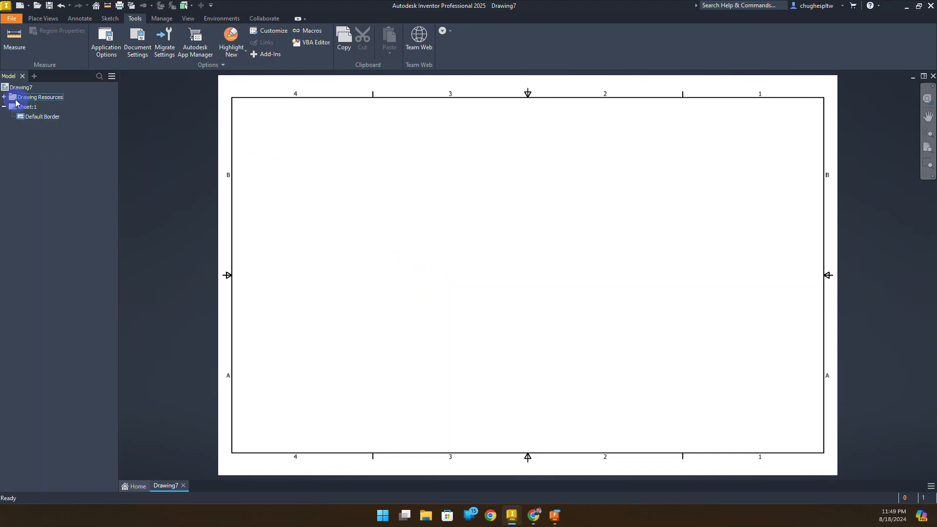
pyautogui.click(5, 98)
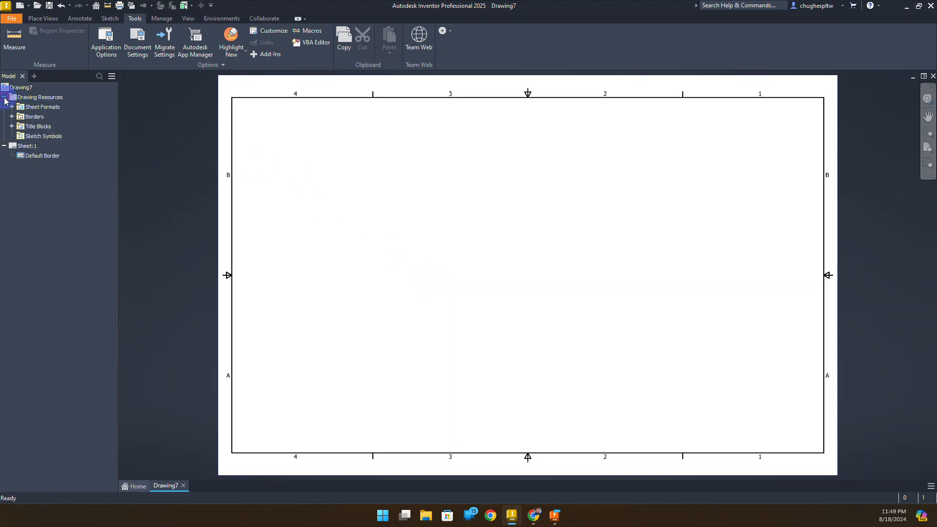
pyautogui.rightClick(44, 128)
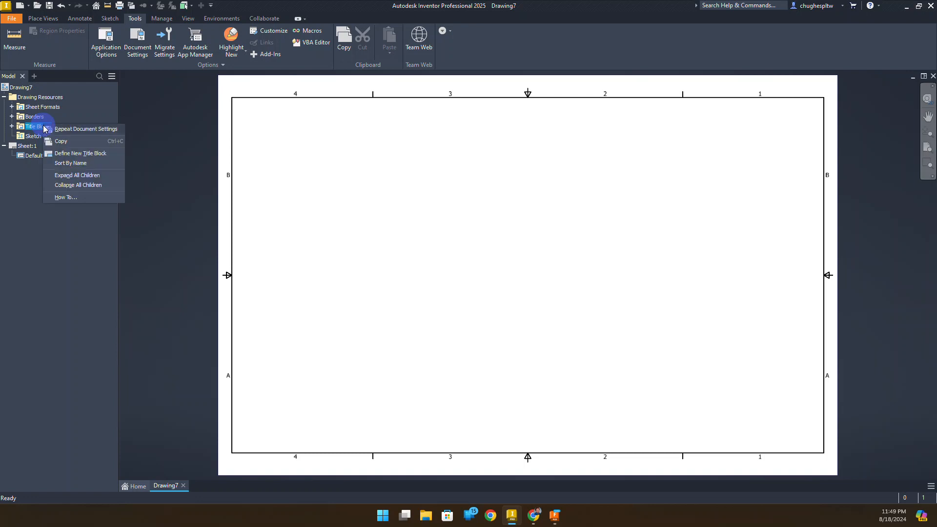
pyautogui.click(86, 154)
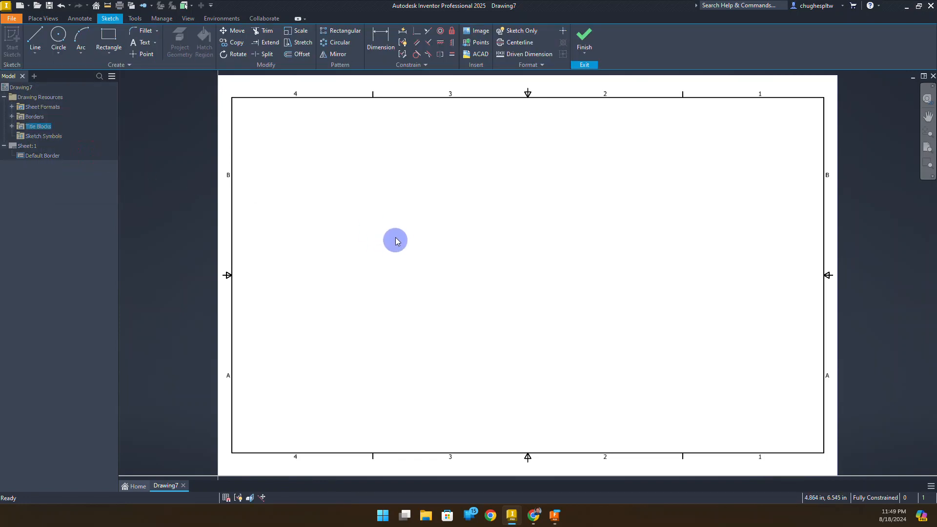
# - Sketch a 16.24 in wide by 1.0 in high rectangle starting at the lower-left corner of the border
pyautogui.moveTo(447, 304)
pyautogui.mouseDown(button='middle')
pyautogui.moveTo(434, 285)
pyautogui.moveTo(437, 256)
pyautogui.mouseUp(button='middle')
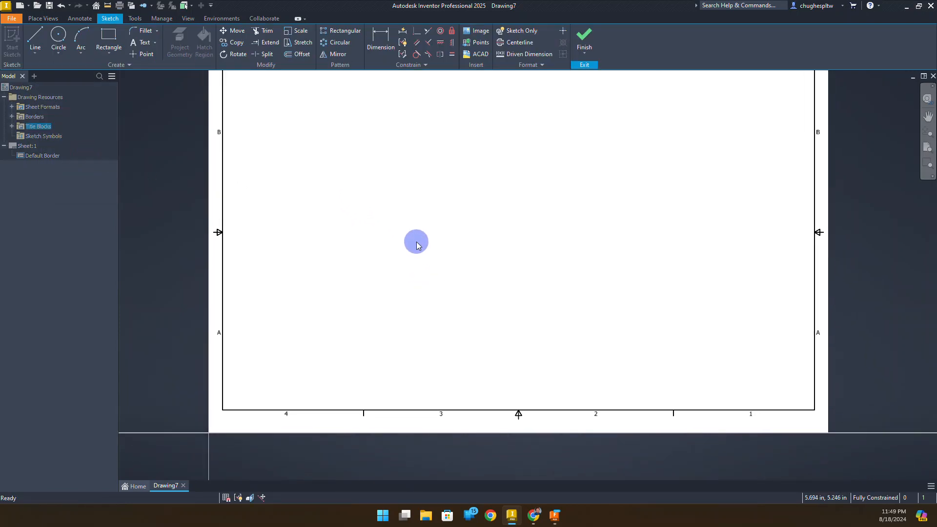
pyautogui.click(110, 35)
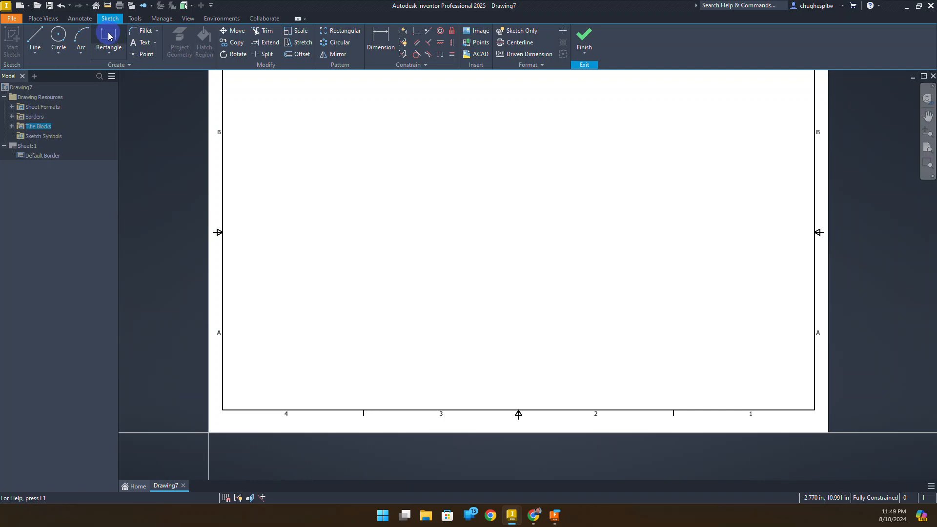
pyautogui.click(223, 407)
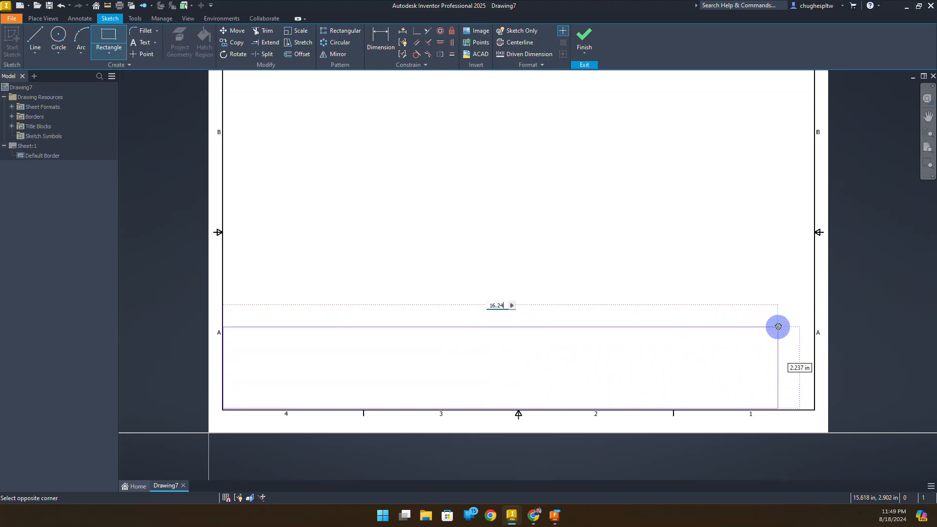
pyautogui.write('16.24')
pyautogui.press('Tab')
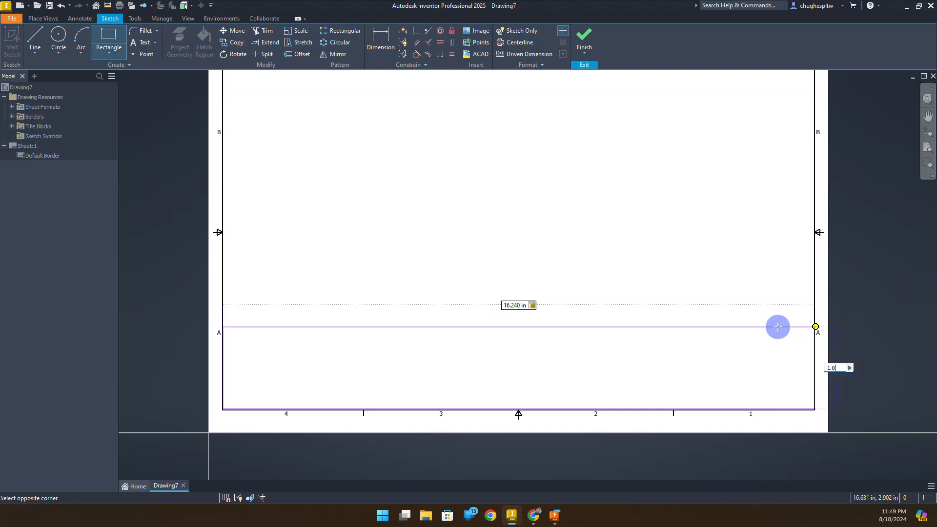
pyautogui.press('Return')
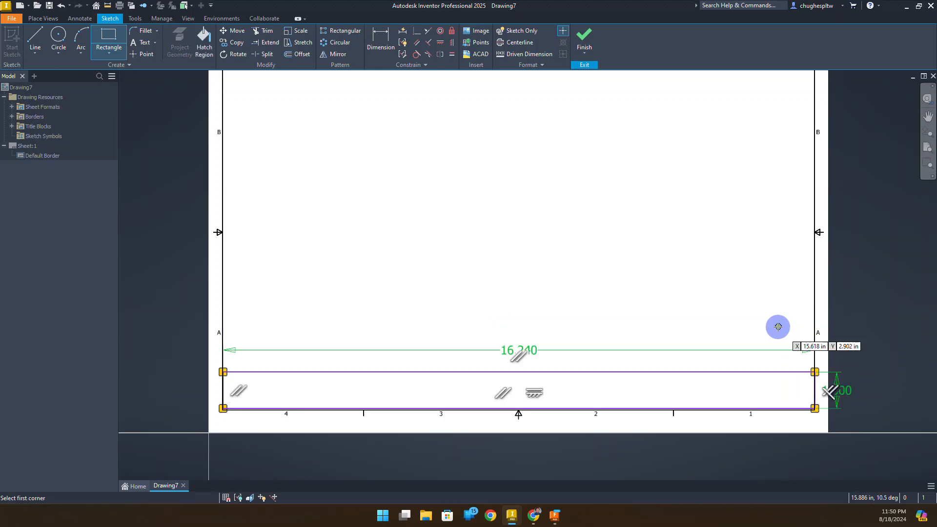
# - Draw a horizontal line across the rectangle between the midpoints of its two short sides
pyautogui.moveTo(560, 313); pyautogui.dragTo(577, 237, button='middle')
pyautogui.click(35, 42)
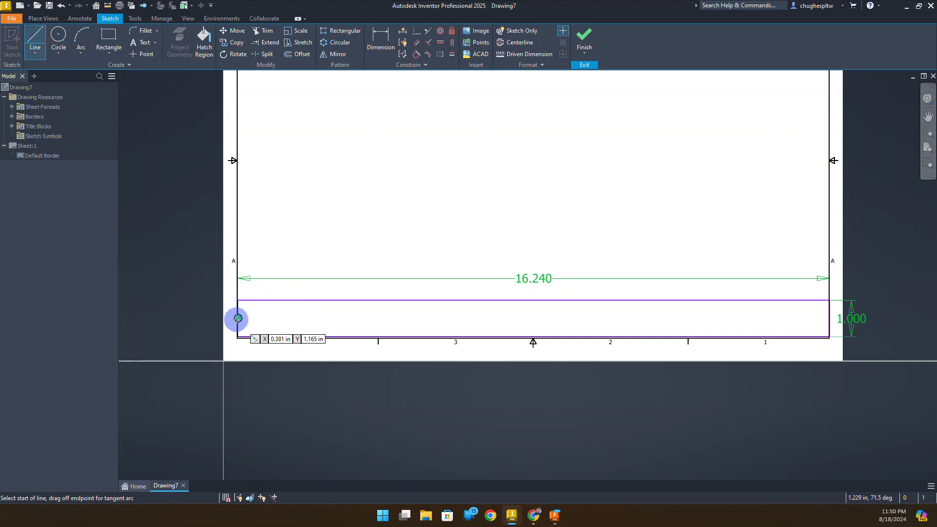
pyautogui.click(238, 319)
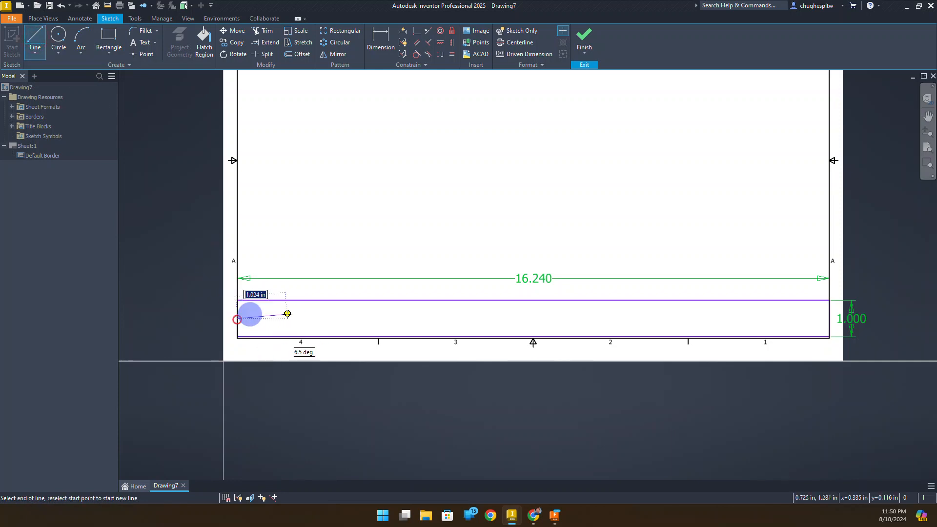
pyautogui.doubleClick(829, 319)
pyautogui.rightClick(466, 136)
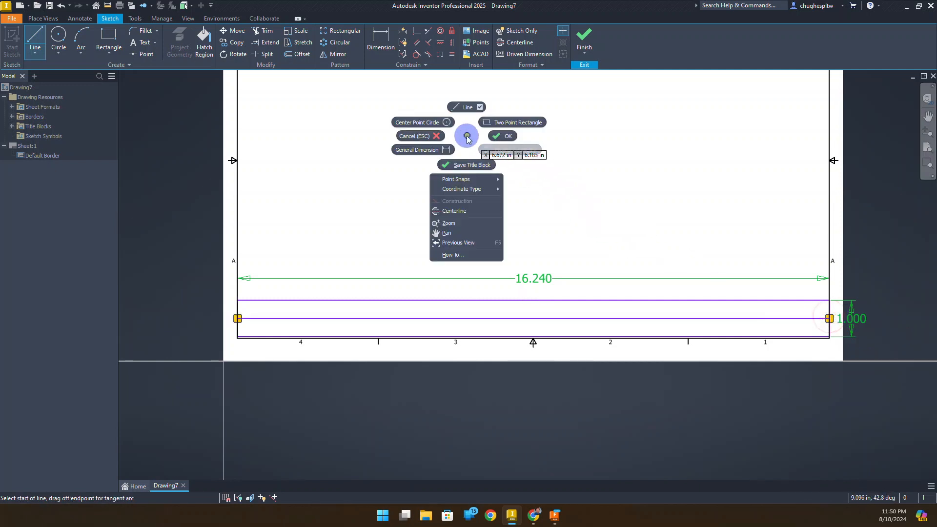
pyautogui.click(502, 136)
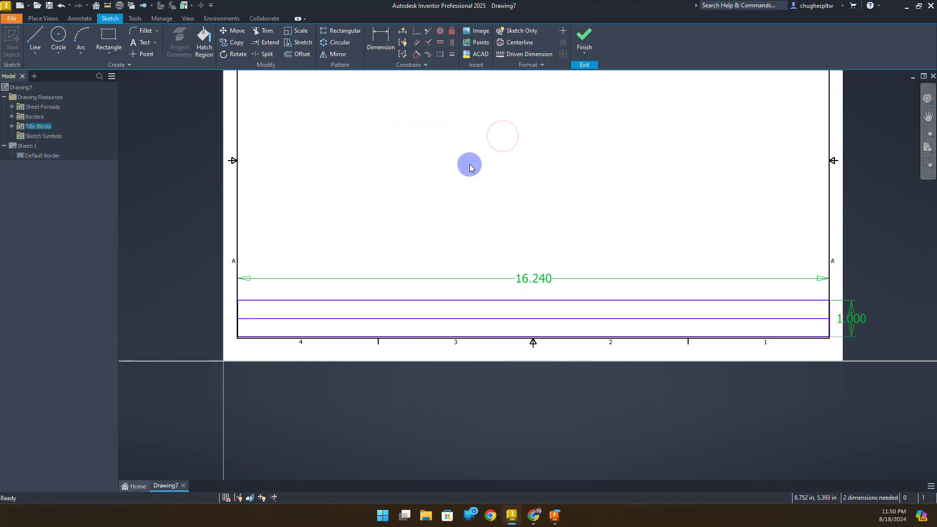
# - Draw four vertical lines from the rectangle's top edge to its bottom edge, about 3 in apart, starting about 2.5 in from its left side
pyautogui.click(33, 36)
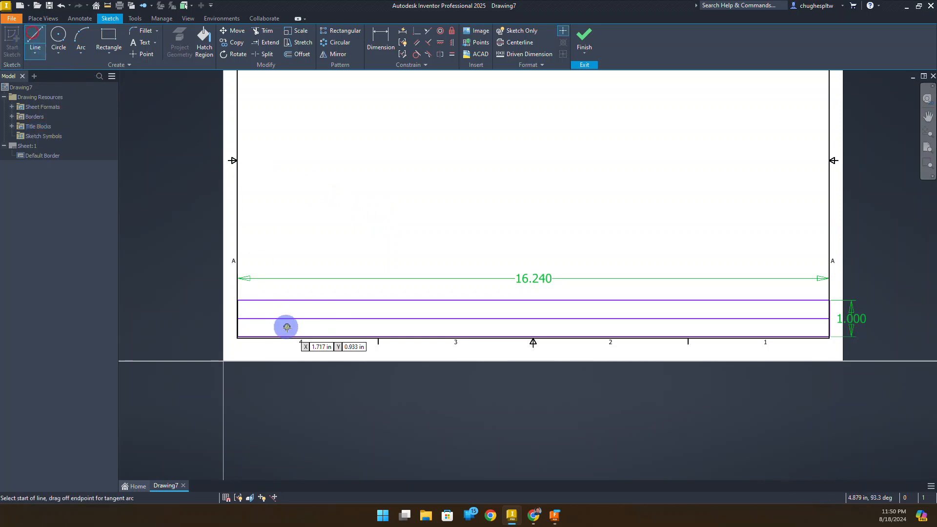
pyautogui.scroll(5, 293, 331)
pyautogui.scroll(-2, 317, 324)
pyautogui.click(352, 249)
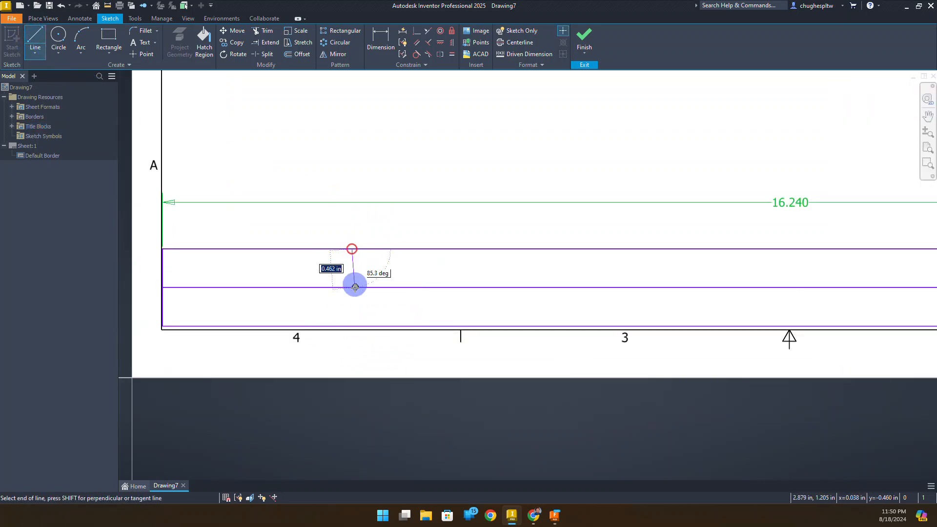
pyautogui.doubleClick(352, 326)
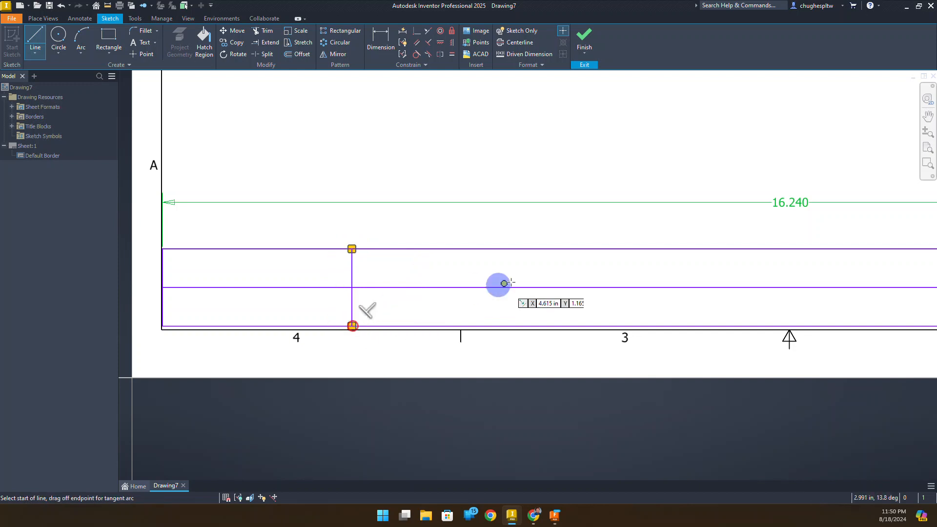
pyautogui.click(568, 248)
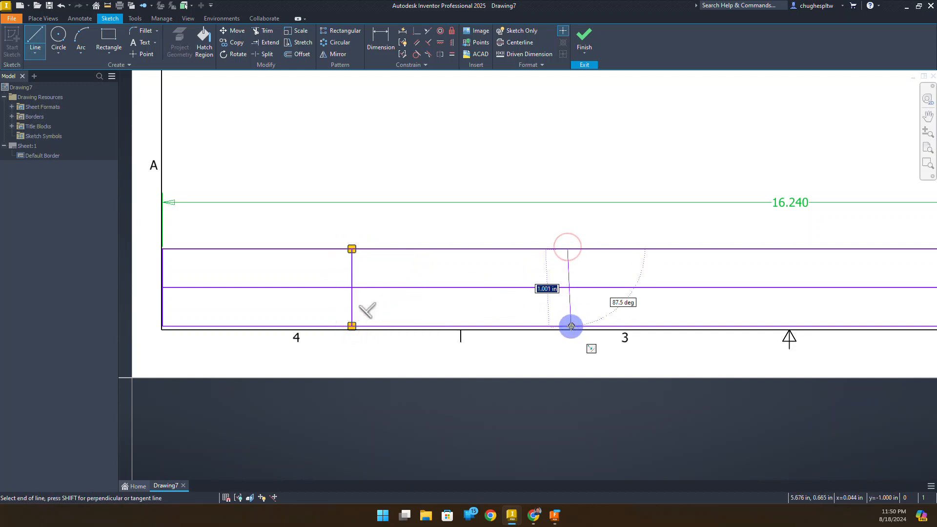
pyautogui.doubleClick(568, 326)
pyautogui.scroll(-3, 592, 282)
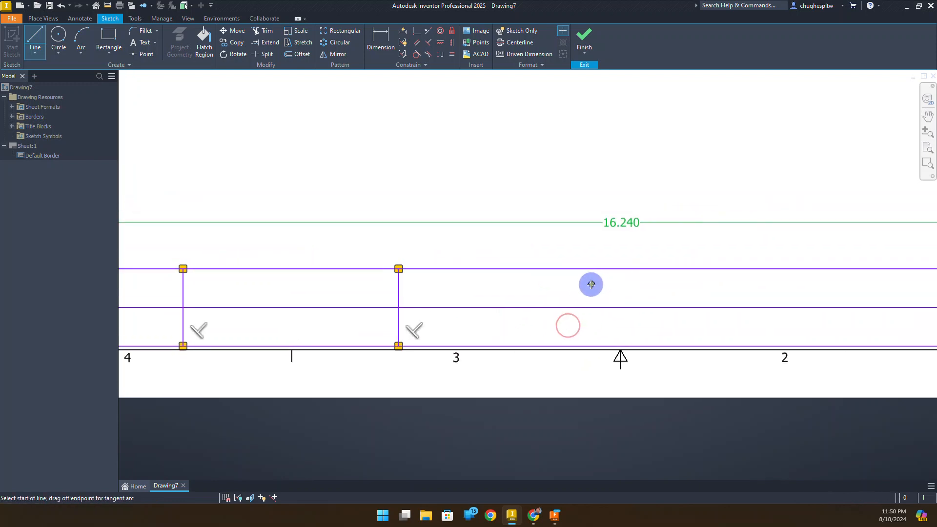
pyautogui.click(626, 276)
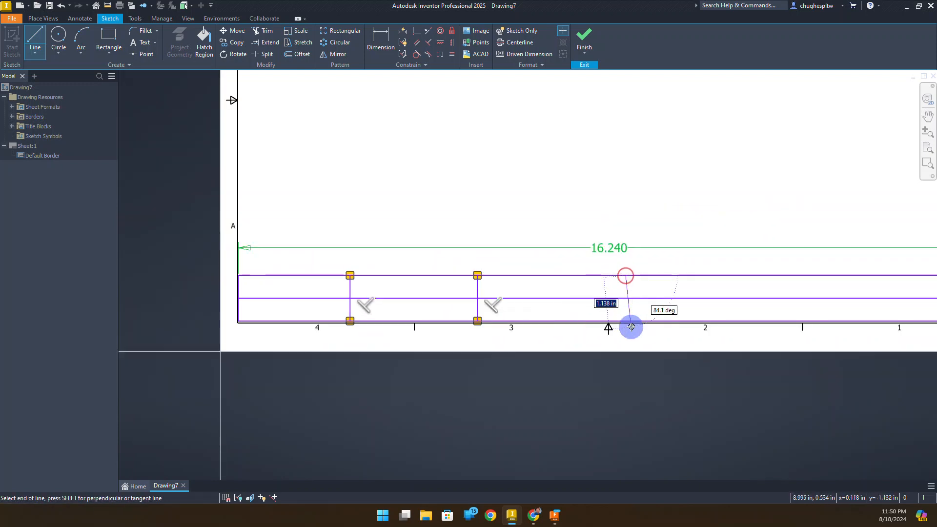
pyautogui.doubleClick(626, 320)
pyautogui.click(772, 275)
pyautogui.doubleClick(774, 320)
pyautogui.rightClick(518, 170)
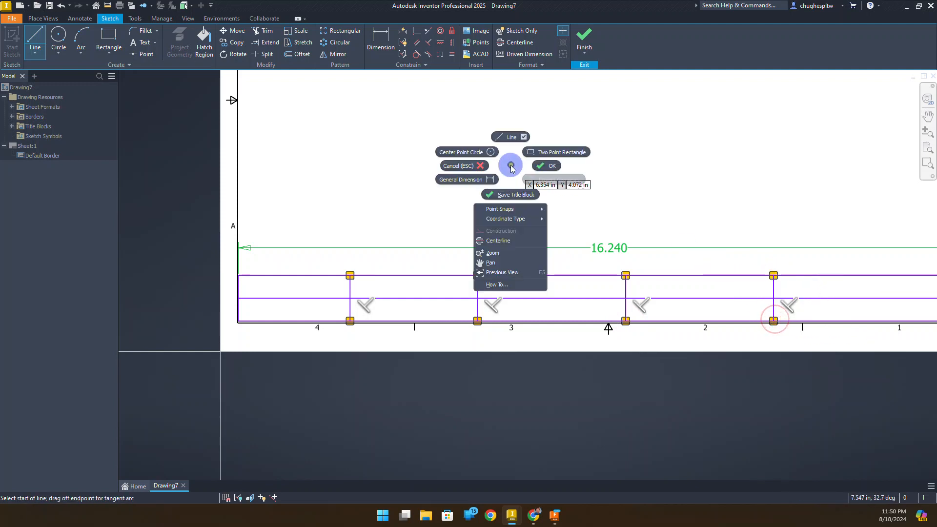
# - Finish the lines and dimension the first vertical line 3 in from the title block's left edge
pyautogui.click(543, 165)
pyautogui.click(378, 41)
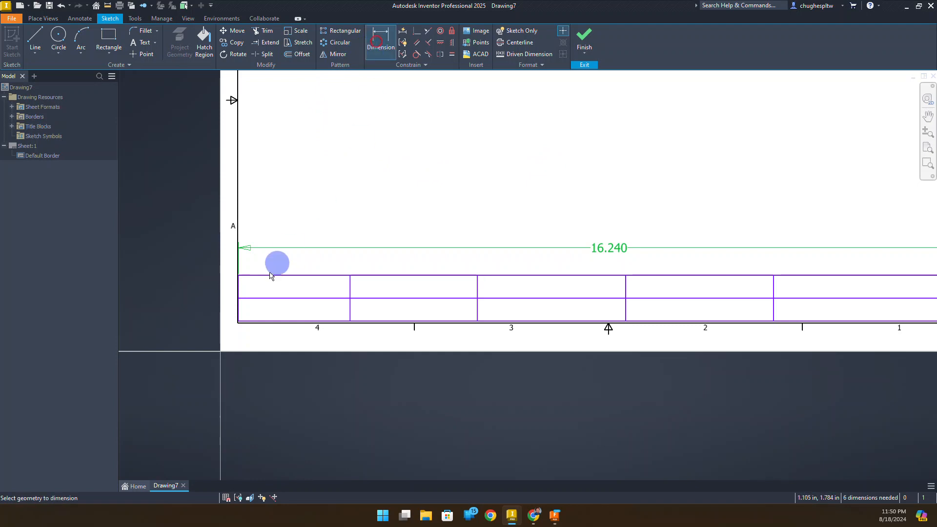
pyautogui.click(347, 284)
pyautogui.click(296, 261)
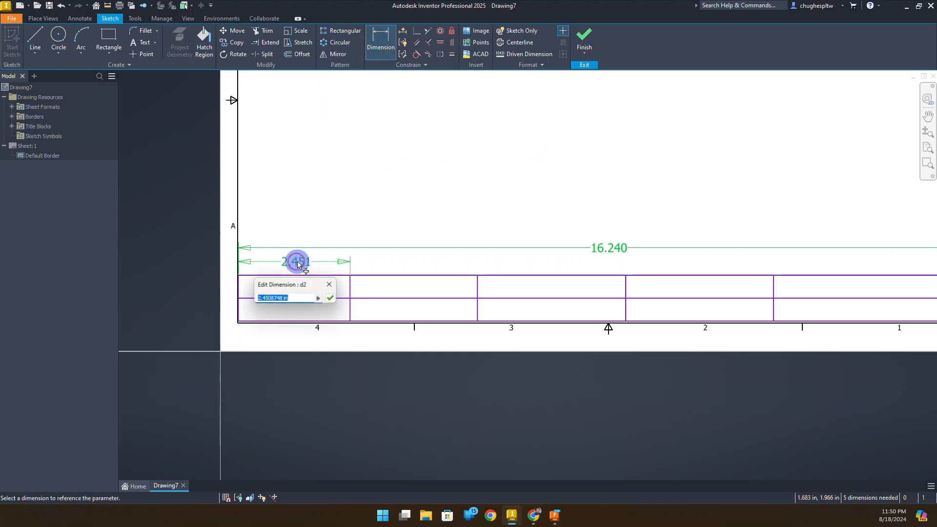
pyautogui.write('3')
pyautogui.press('Return')
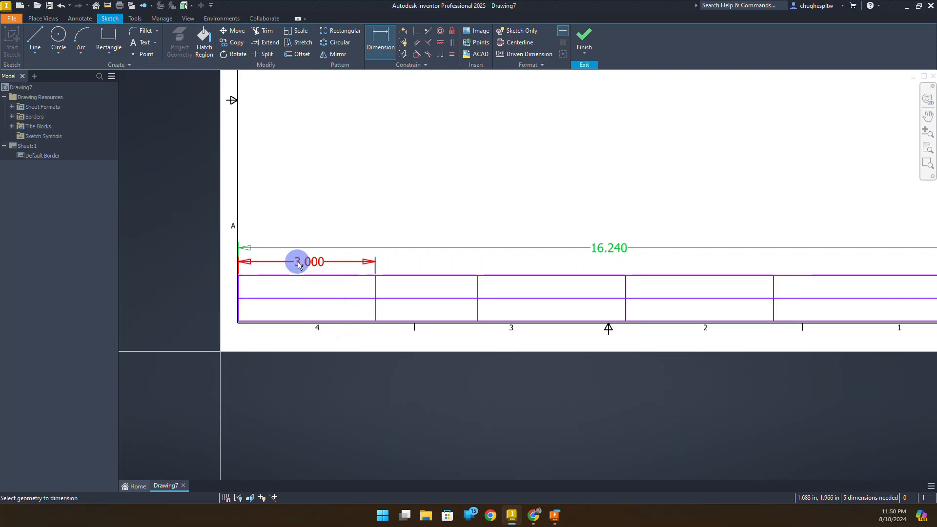
# - Dimension the spacing between the first and second vertical lines at 3.5 in
pyautogui.click(375, 287)
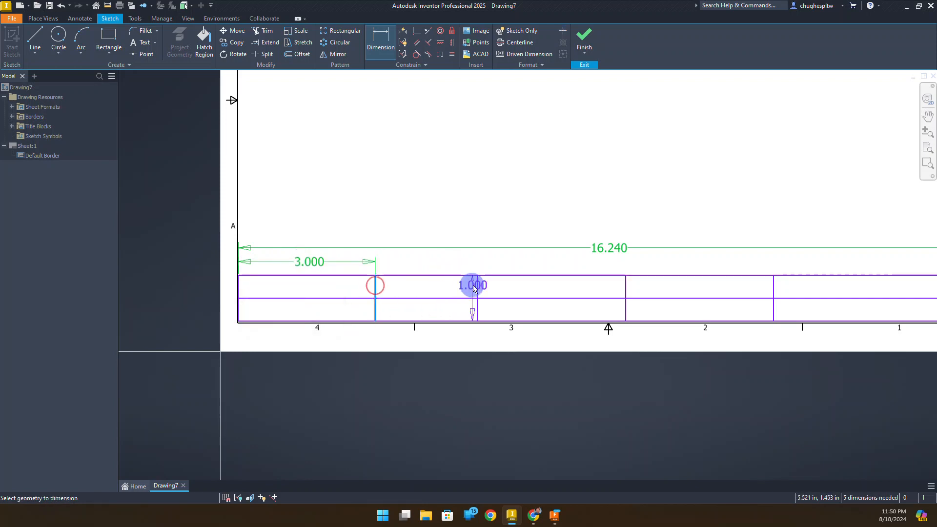
pyautogui.click(476, 287)
pyautogui.click(438, 261)
pyautogui.write('3.5')
pyautogui.press('Return')
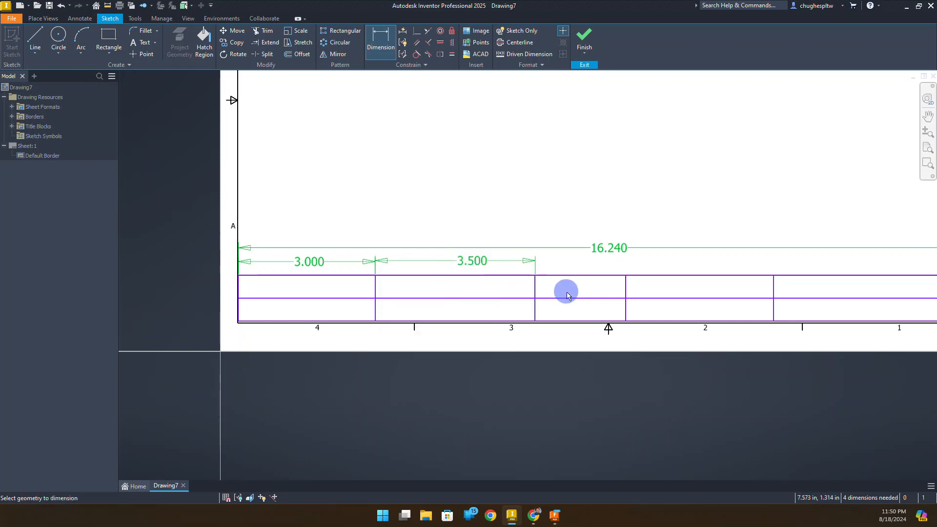
# - Dimension the spacing between the second and third vertical lines at 3.5 in
pyautogui.click(538, 290)
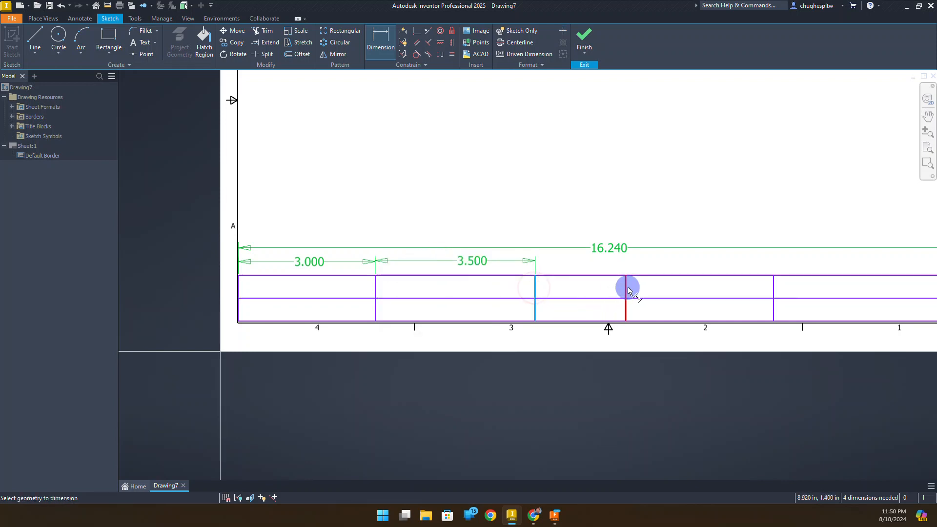
pyautogui.click(592, 265)
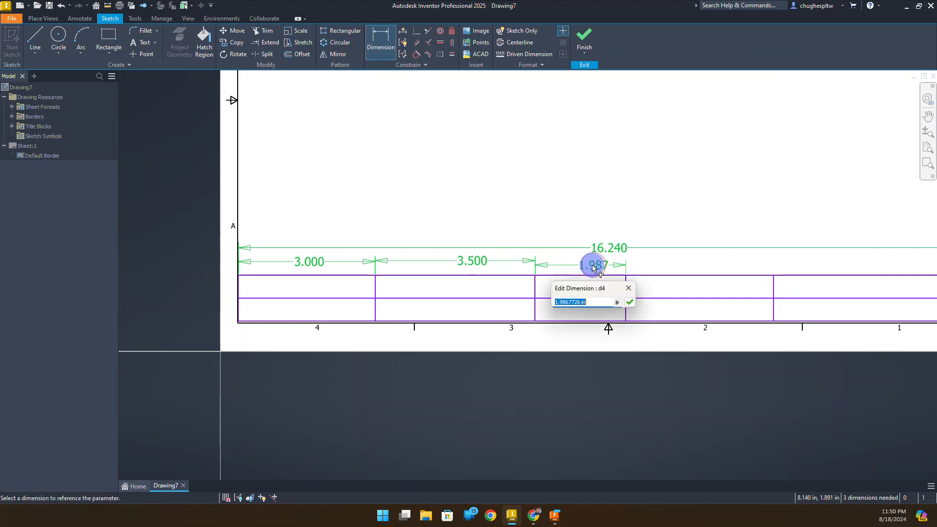
pyautogui.write('3.5')
pyautogui.press('Return')
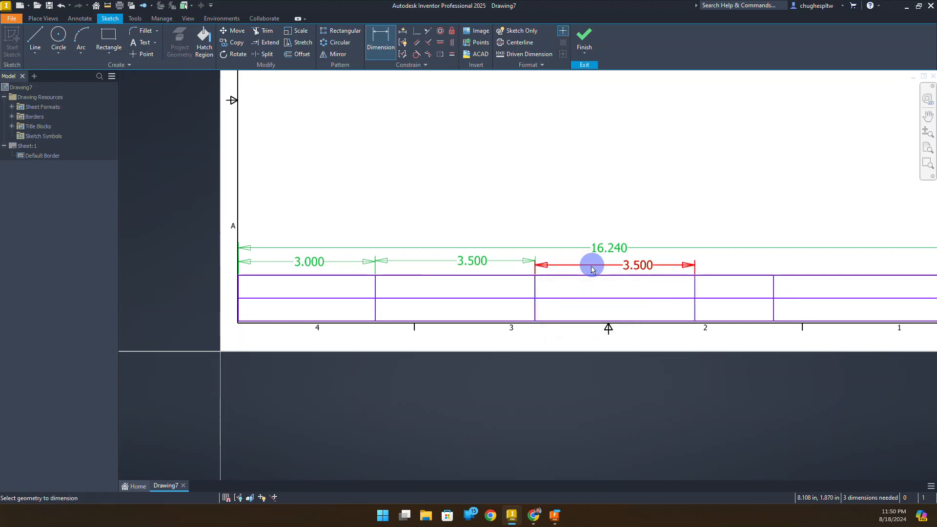
# - Dimension the spacing between the third and fourth vertical lines at 3.5 in
pyautogui.moveTo(784, 232); pyautogui.dragTo(530, 228, button='middle')
pyautogui.click(442, 284)
pyautogui.click(517, 282)
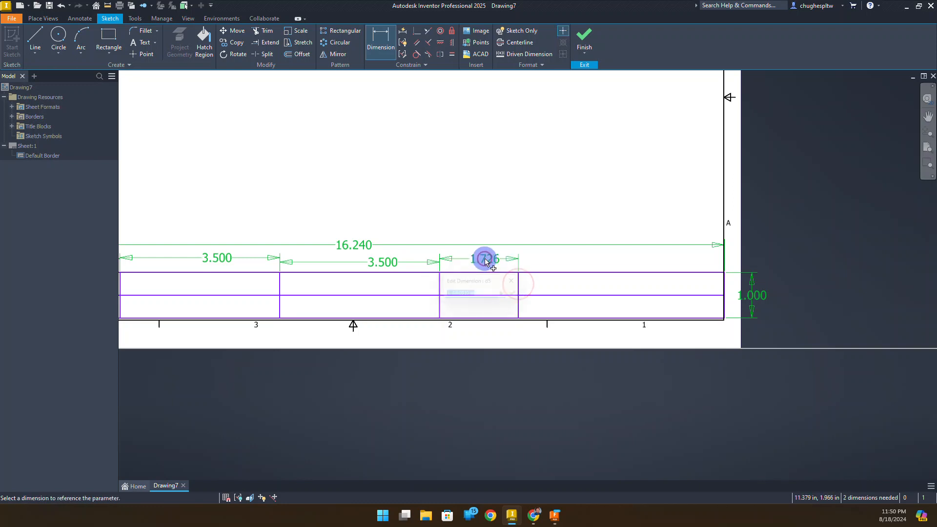
pyautogui.click(485, 258)
pyautogui.write('3.')
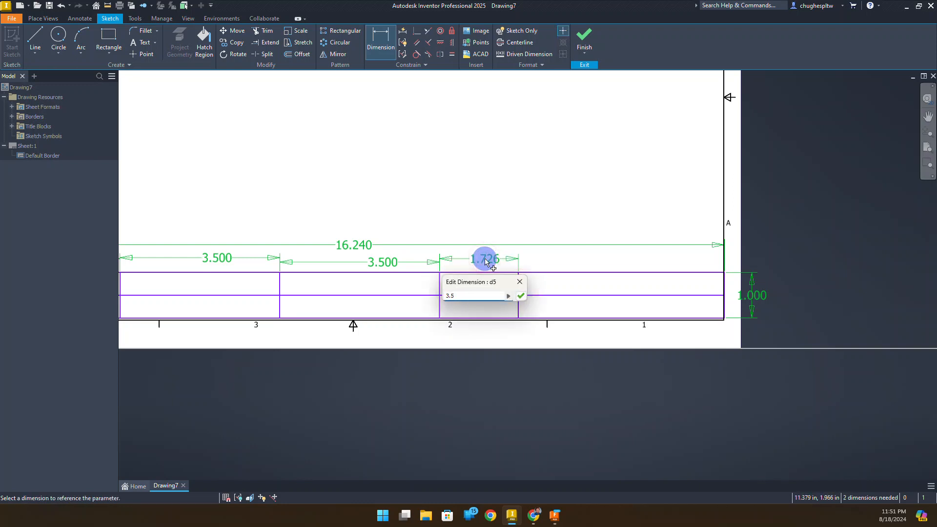
pyautogui.write('5')
pyautogui.press('Return')
# - Trim the horizontal middle line out of the title block's first and last cells
pyautogui.moveTo(425, 191); pyautogui.dragTo(606, 204, button='middle')
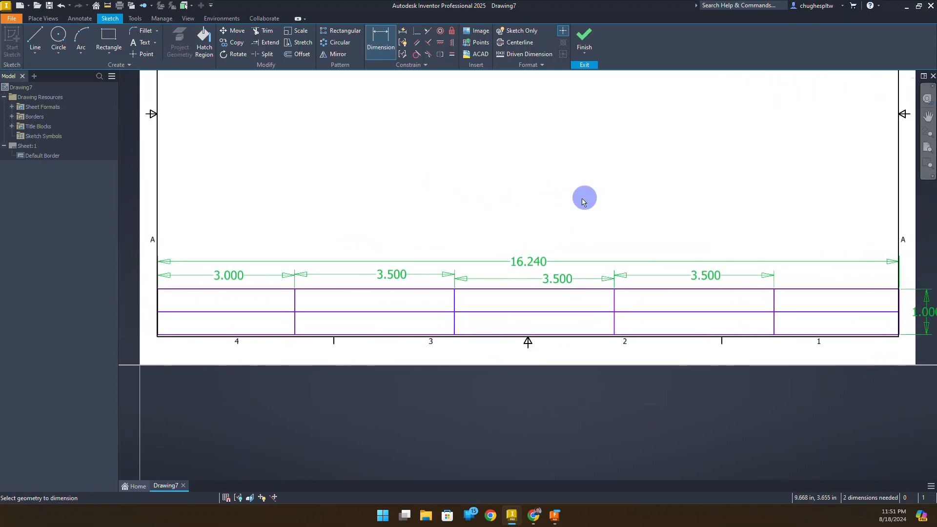
pyautogui.click(266, 32)
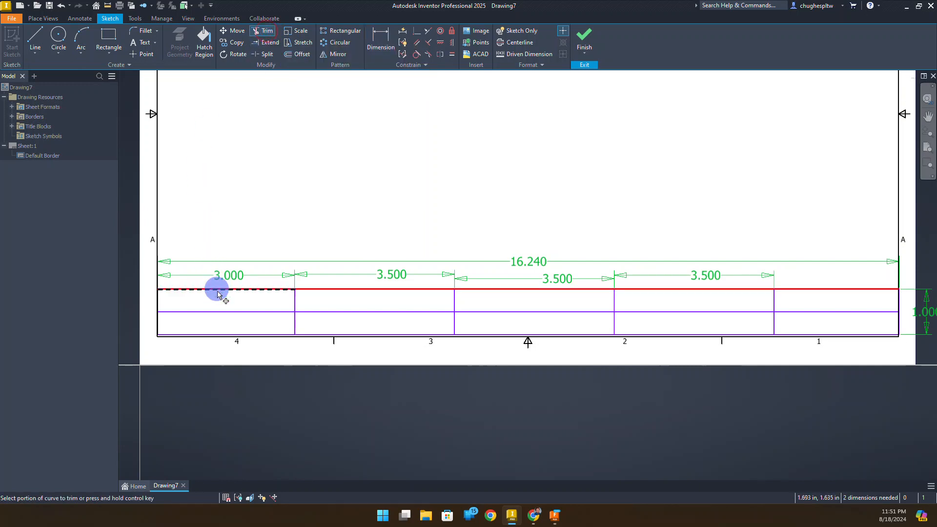
pyautogui.click(218, 313)
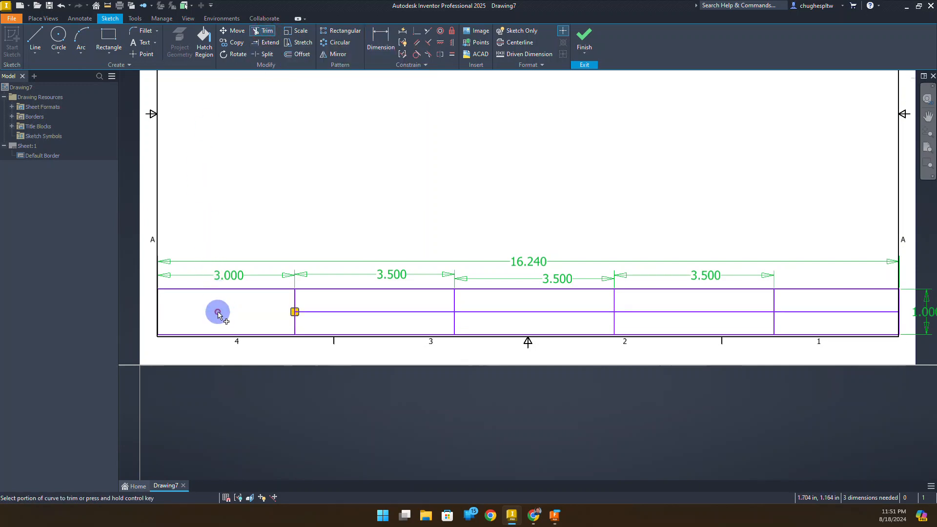
pyautogui.click(842, 313)
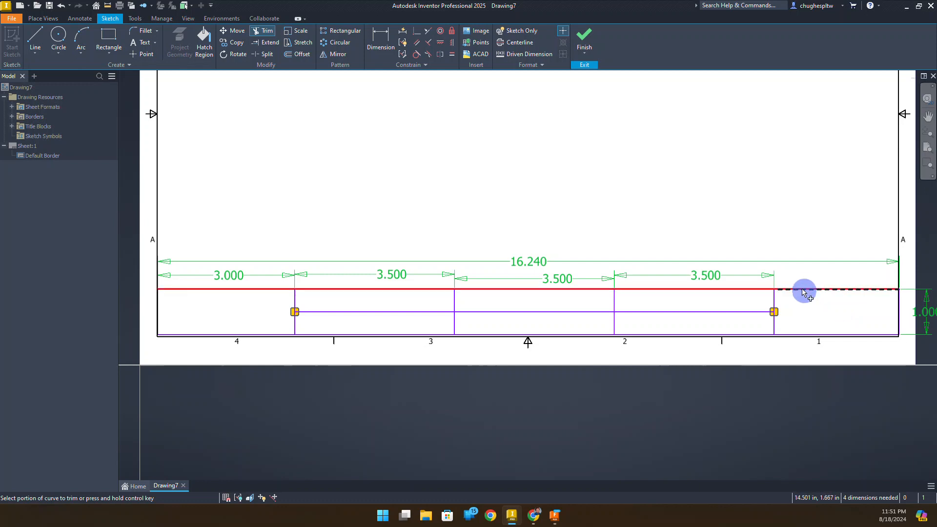
pyautogui.rightClick(289, 181)
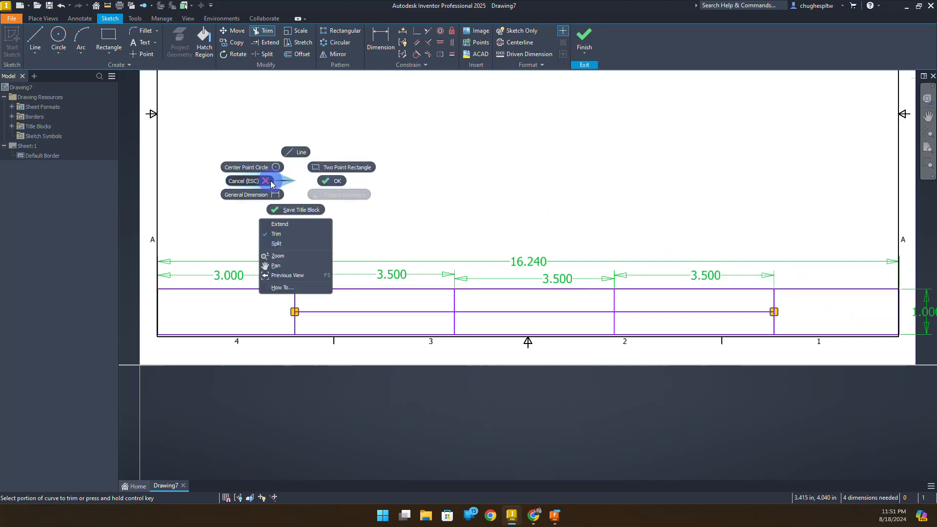
pyautogui.click(327, 182)
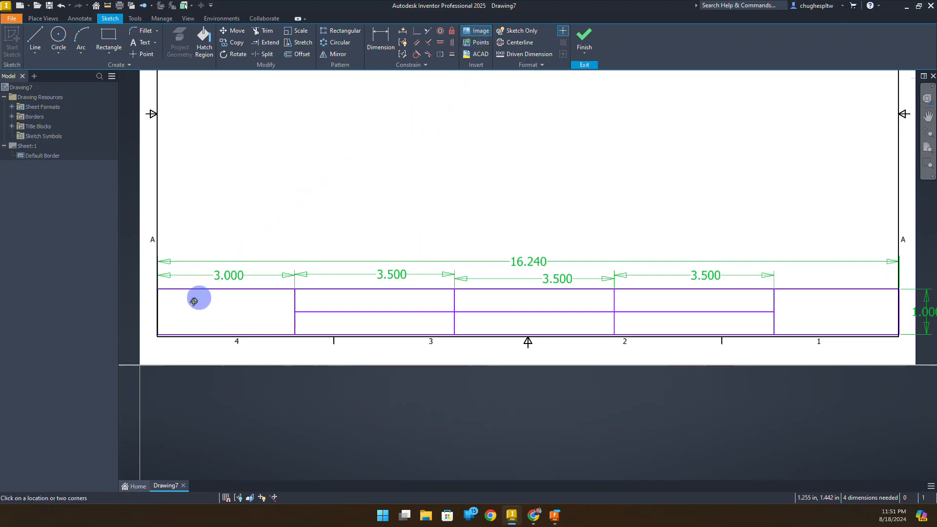
# - Insert the BHS_Logo image stretched between opposite corners of the title block's leftmost cell
pyautogui.moveTo(166, 328); pyautogui.dragTo(239, 312, button='middle')
pyautogui.scroll(-5, 238, 312)
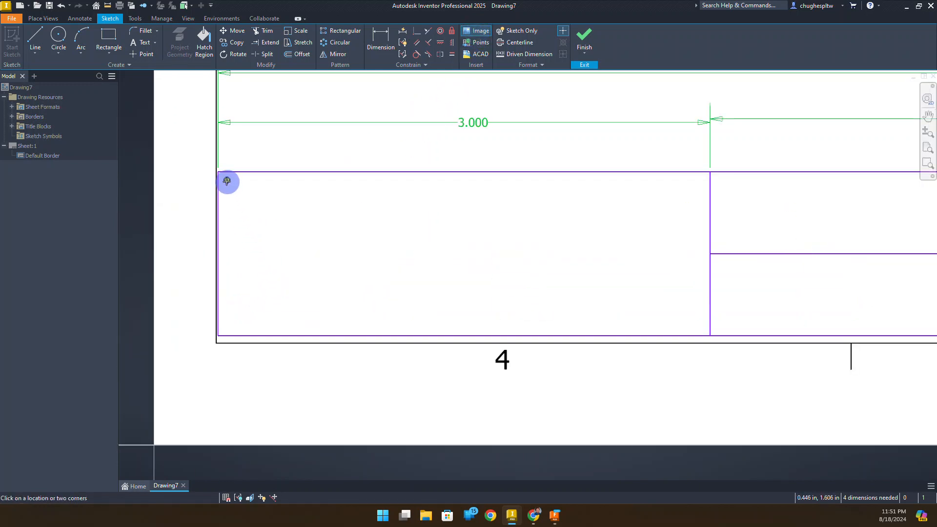
pyautogui.moveTo(223, 177); pyautogui.dragTo(704, 331)
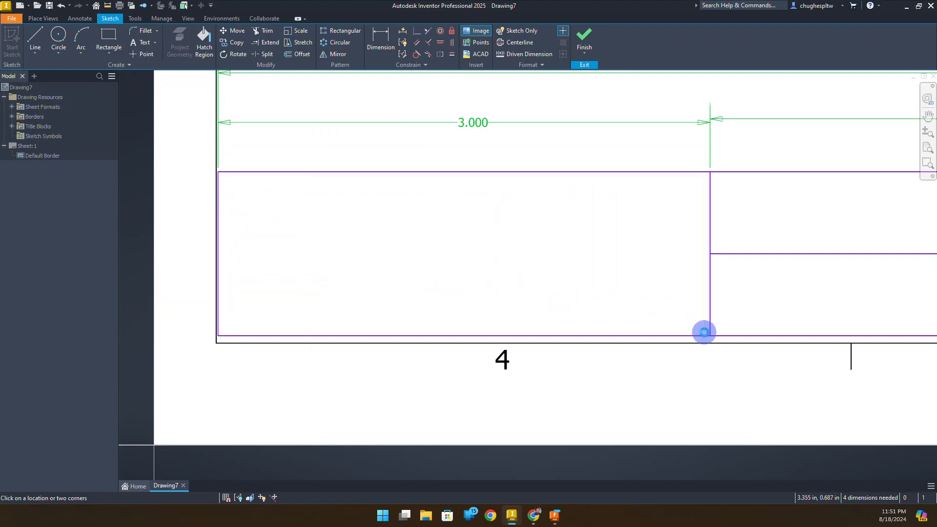
pyautogui.scroll(-1, 537, 252)
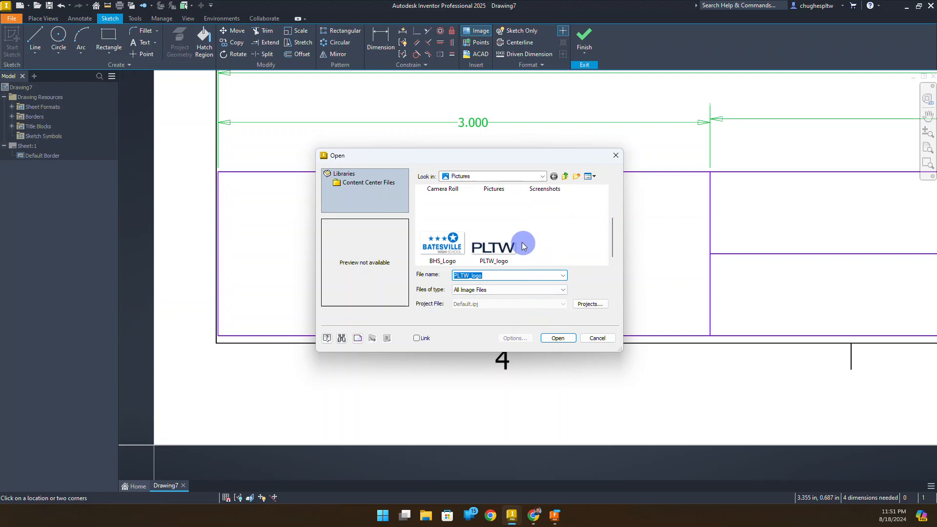
pyautogui.click(448, 242)
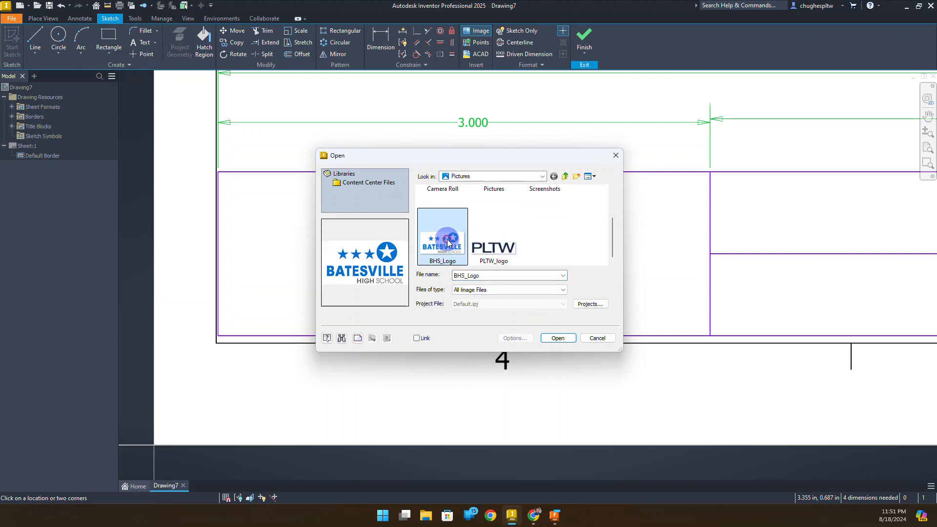
pyautogui.click(558, 339)
pyautogui.scroll(-3, 340, 329)
pyautogui.scroll(-3, 339, 330)
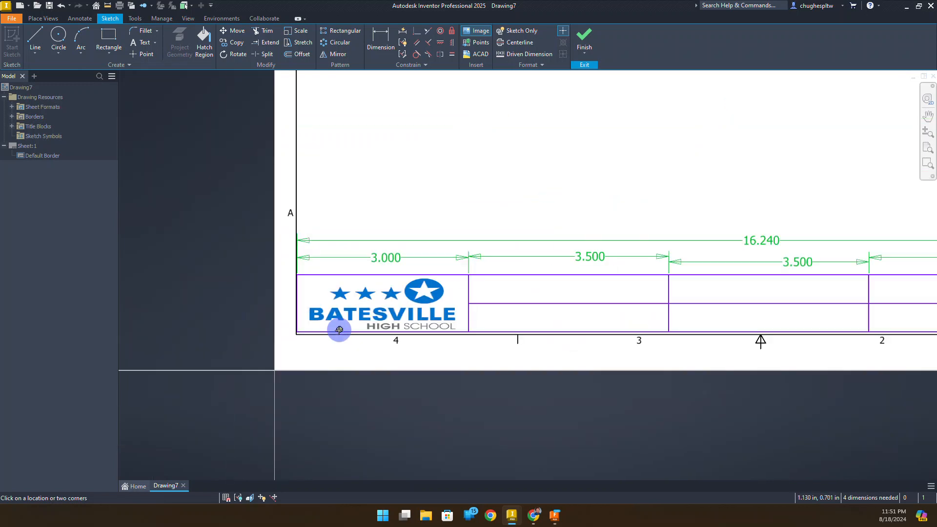
pyautogui.scroll(4, 374, 321)
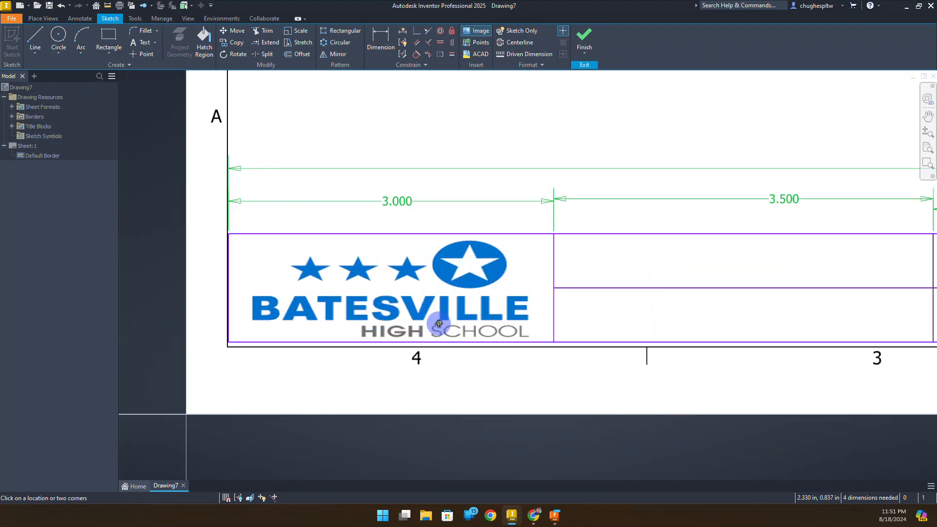
pyautogui.scroll(-3, 439, 324)
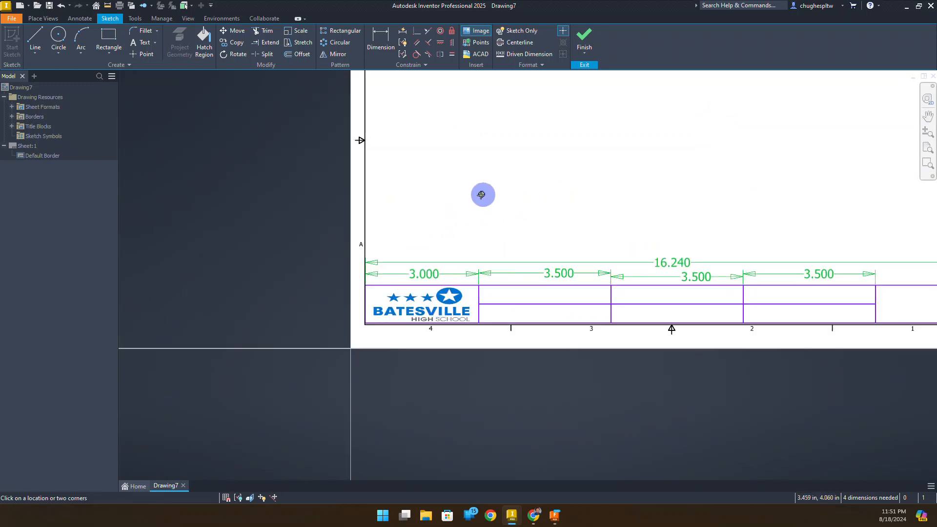
# - Insert the BHS_Logo image at its original proportions in the empty area above the title block's left end
pyautogui.moveTo(481, 194); pyautogui.dragTo(477, 251, button='middle')
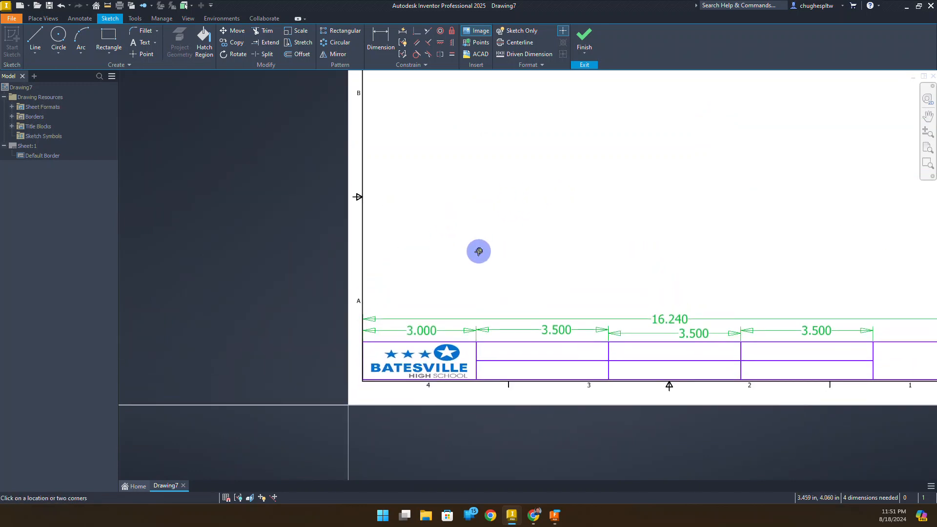
pyautogui.click(413, 170)
pyautogui.click(443, 237)
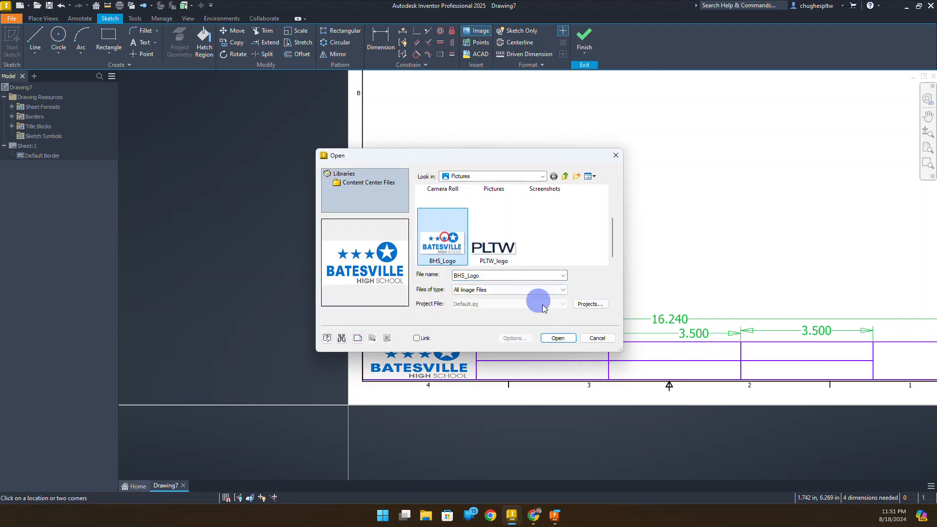
pyautogui.click(558, 338)
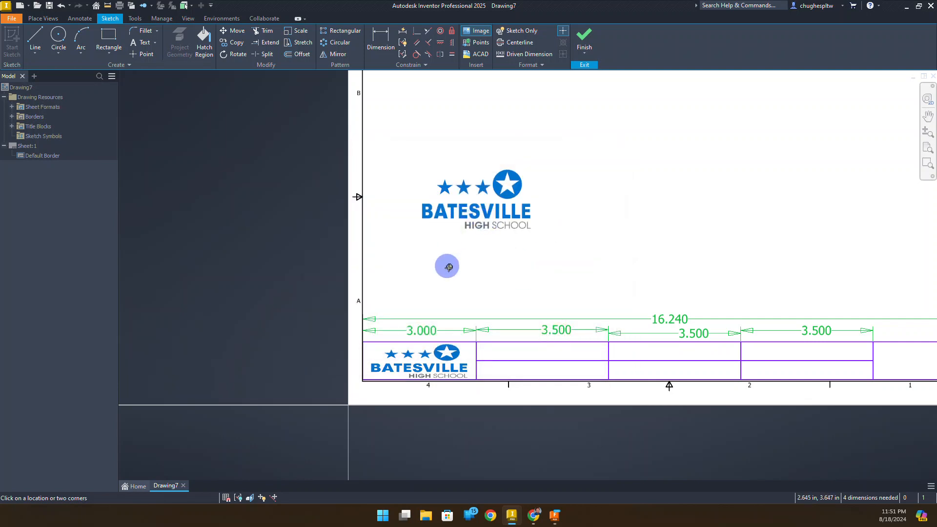
# - Insert the PLTW_logo image at its original size above the title block's right end and finish placing images
pyautogui.moveTo(584, 274); pyautogui.dragTo(405, 269, button='middle')
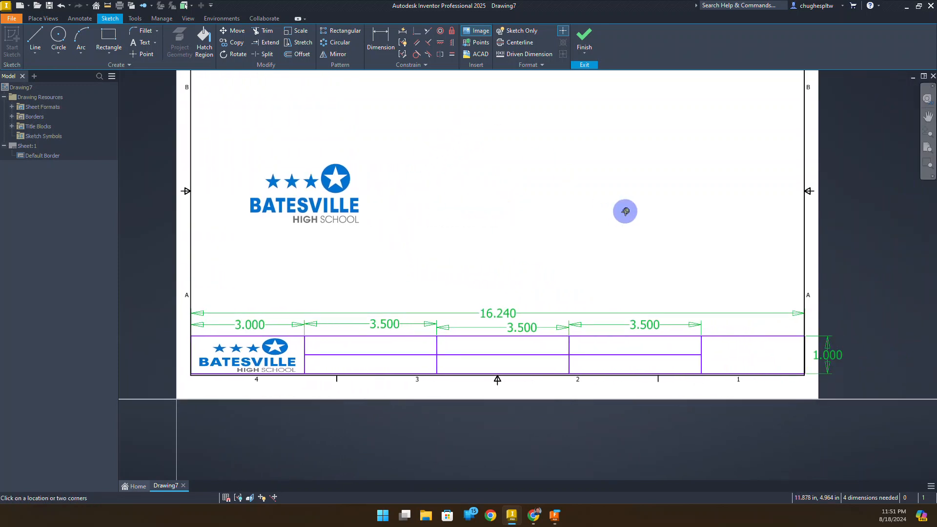
pyautogui.click(650, 183)
pyautogui.scroll(-2, 527, 229)
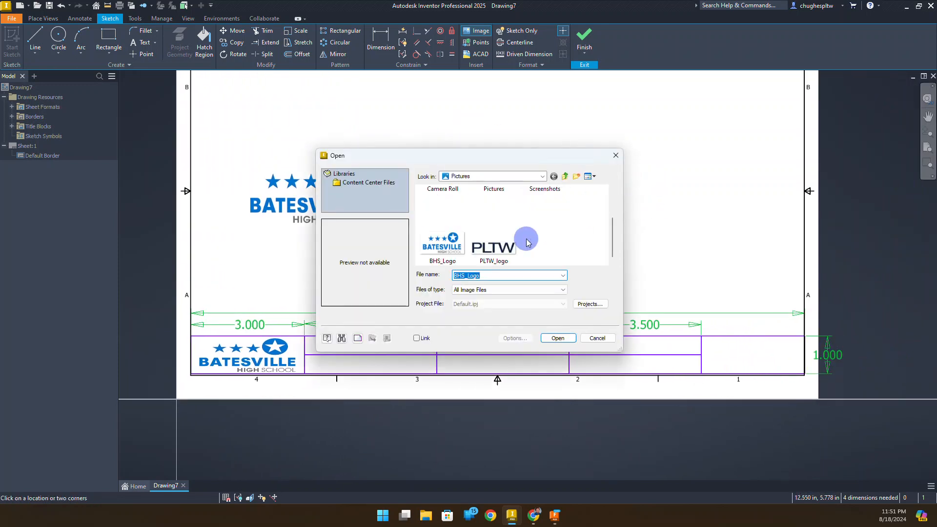
pyautogui.click(494, 237)
pyautogui.click(561, 337)
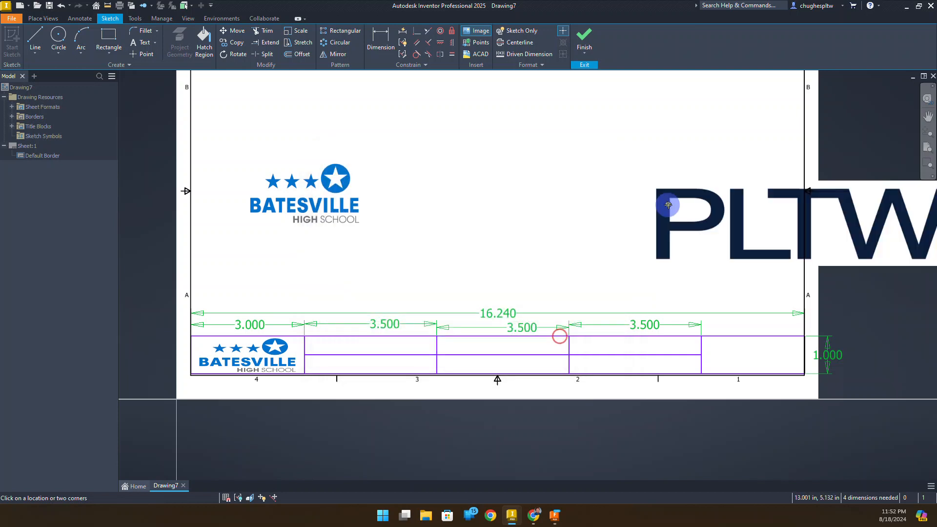
pyautogui.rightClick(498, 209)
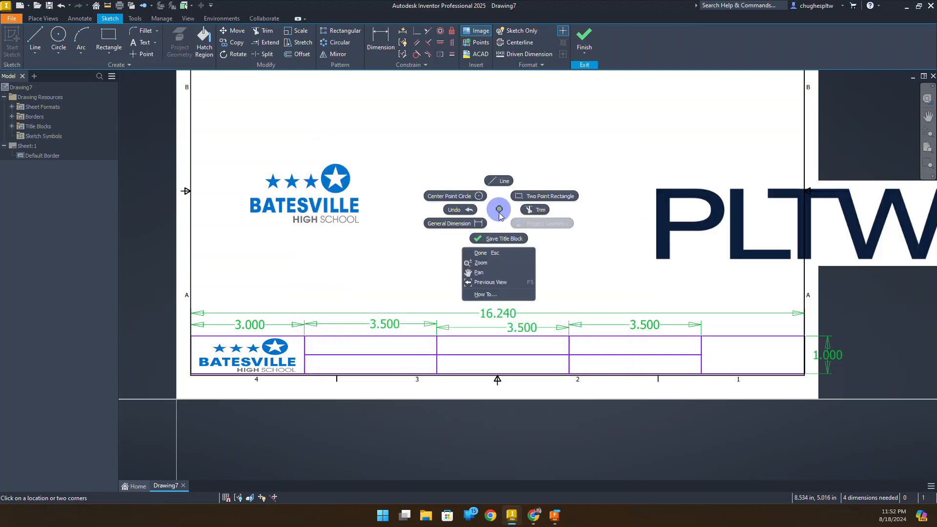
pyautogui.click(489, 254)
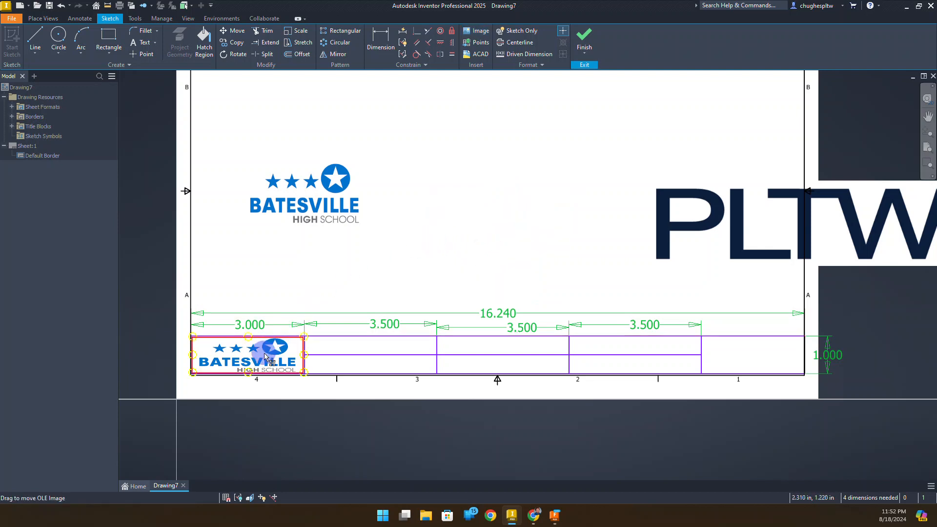
# - Delete the stretched BHS logo from the title block's leftmost cell
pyautogui.press('Delete')
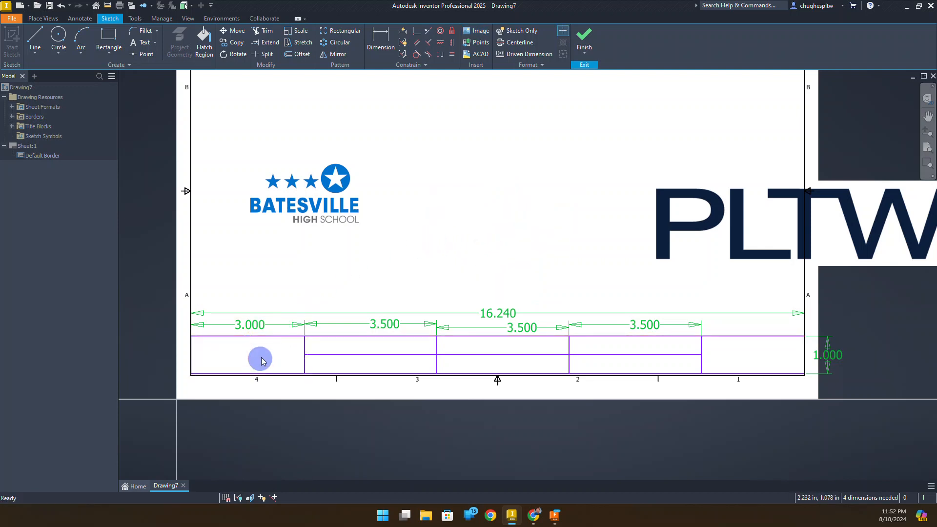
# - Shrink the BHS logo proportionally and move it over the title block's leftmost cell
pyautogui.moveTo(313, 195)
pyautogui.mouseDown()
pyautogui.moveTo(276, 271)
pyautogui.moveTo(300, 198)
pyautogui.mouseUp()
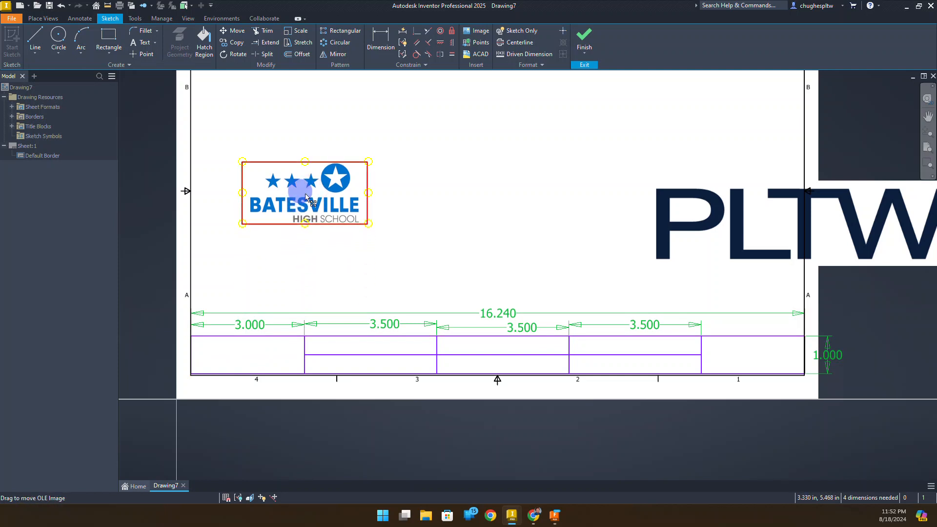
pyautogui.moveTo(369, 224); pyautogui.dragTo(335, 204)
pyautogui.moveTo(236, 242); pyautogui.dragTo(380, 259, button='middle')
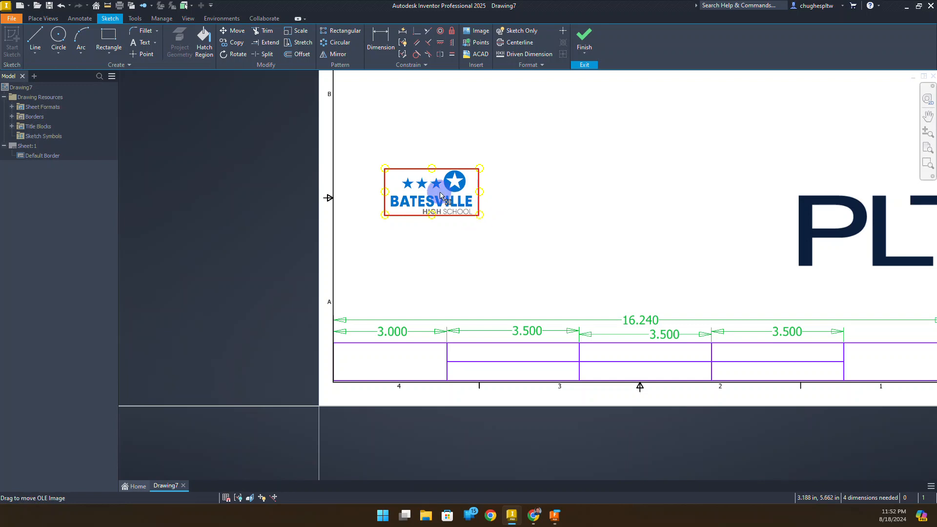
pyautogui.moveTo(440, 192); pyautogui.dragTo(395, 353)
# - Reduce the BHS logo to fit the leftmost cell's height and center it inside the cell
pyautogui.scroll(6, 373, 384)
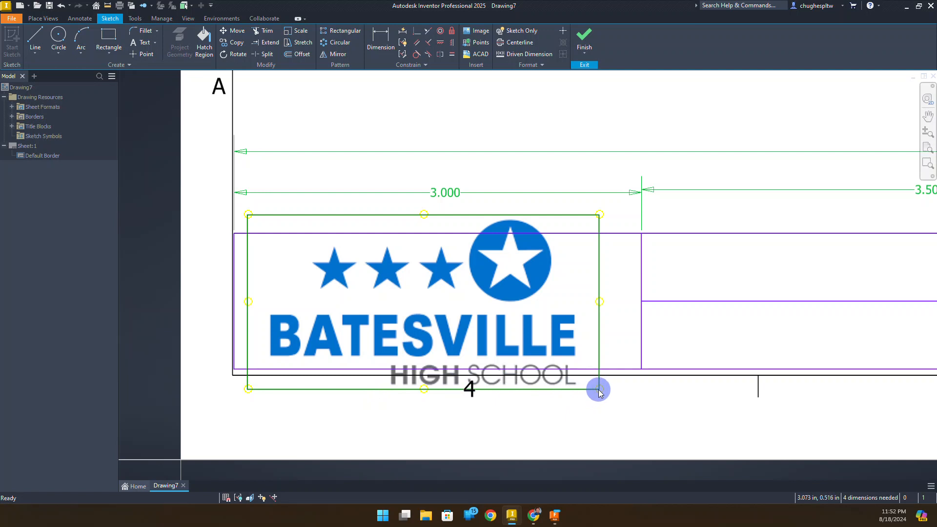
pyautogui.moveTo(599, 391); pyautogui.dragTo(550, 363)
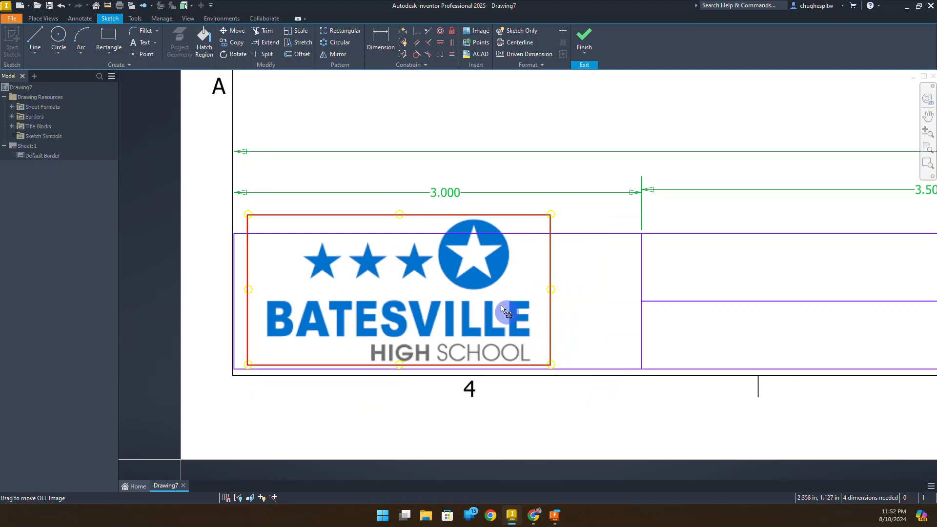
pyautogui.moveTo(461, 294); pyautogui.dragTo(472, 307)
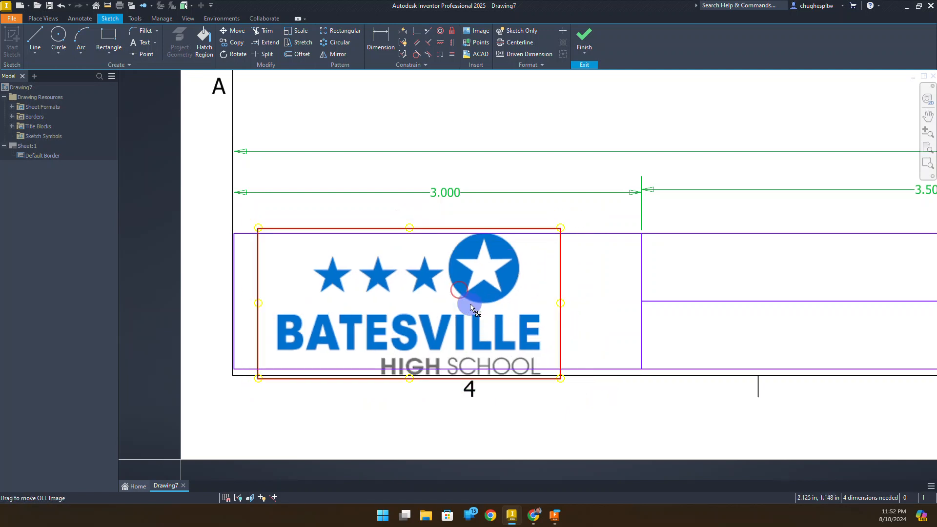
pyautogui.click(561, 228)
pyautogui.click(501, 308)
pyautogui.moveTo(561, 380); pyautogui.dragTo(517, 341)
pyautogui.moveTo(442, 311); pyautogui.dragTo(479, 319)
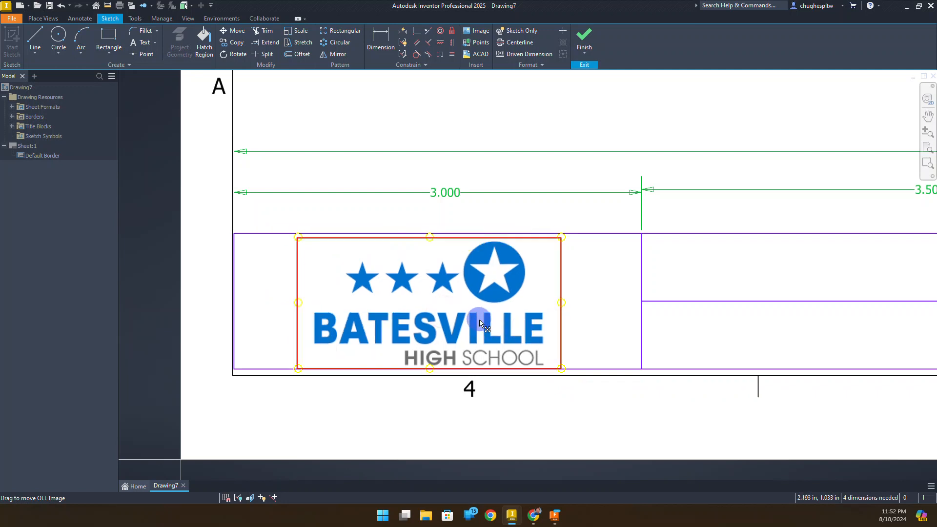
pyautogui.click(548, 414)
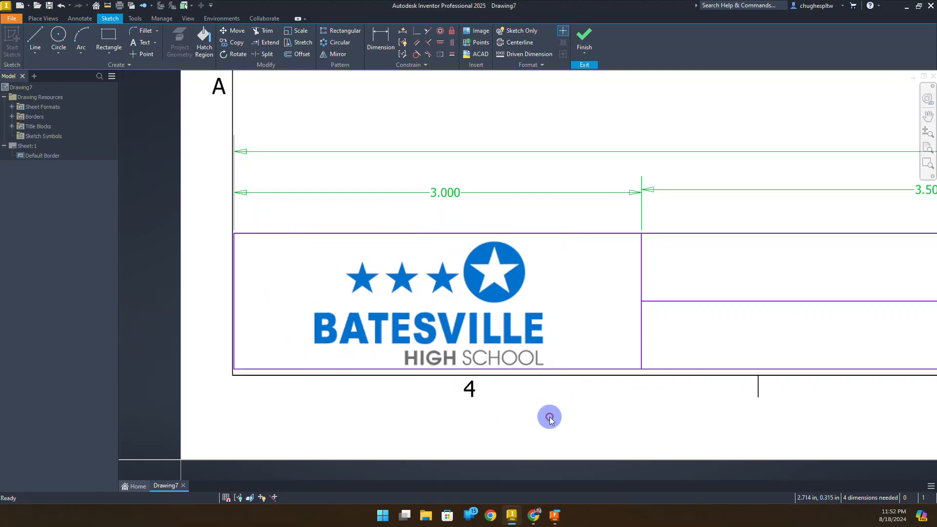
pyautogui.moveTo(472, 320); pyautogui.dragTo(472, 315)
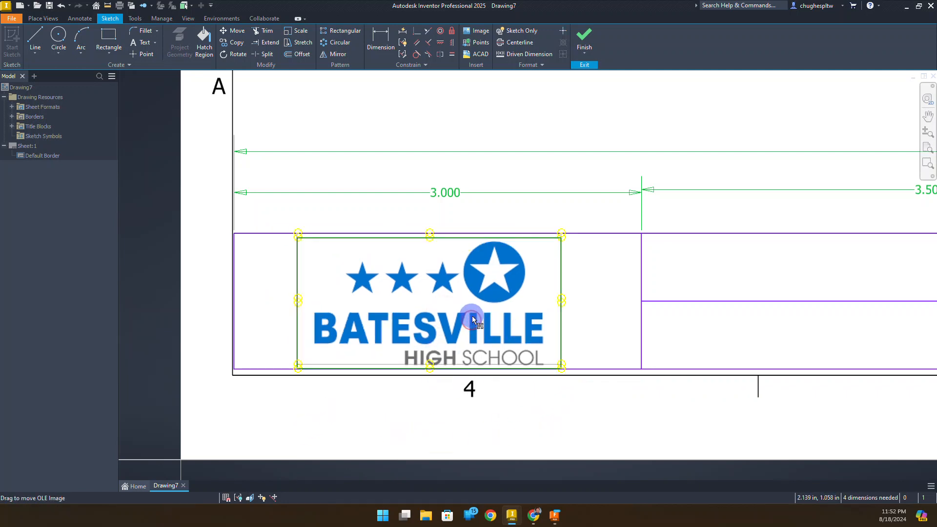
pyautogui.click(558, 414)
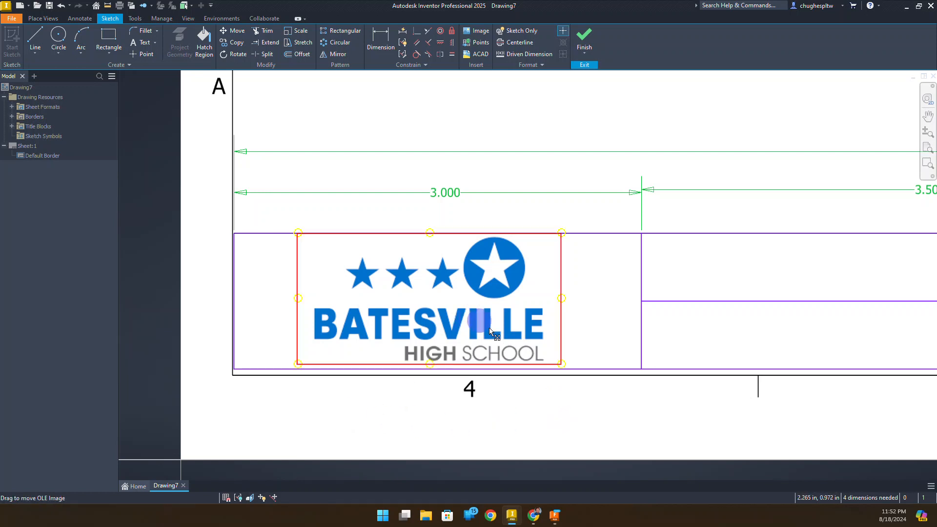
# - Shrink the PLTW logo to about the title block's height and move it over the rightmost cell
pyautogui.scroll(4, 339, 410)
pyautogui.moveTo(614, 312); pyautogui.dragTo(184, 263, button='middle')
pyautogui.click(382, 215)
pyautogui.click(381, 213)
pyautogui.click(317, 166)
pyautogui.click(324, 170)
pyautogui.moveTo(318, 167); pyautogui.dragTo(530, 228)
pyautogui.moveTo(616, 249); pyautogui.dragTo(446, 381)
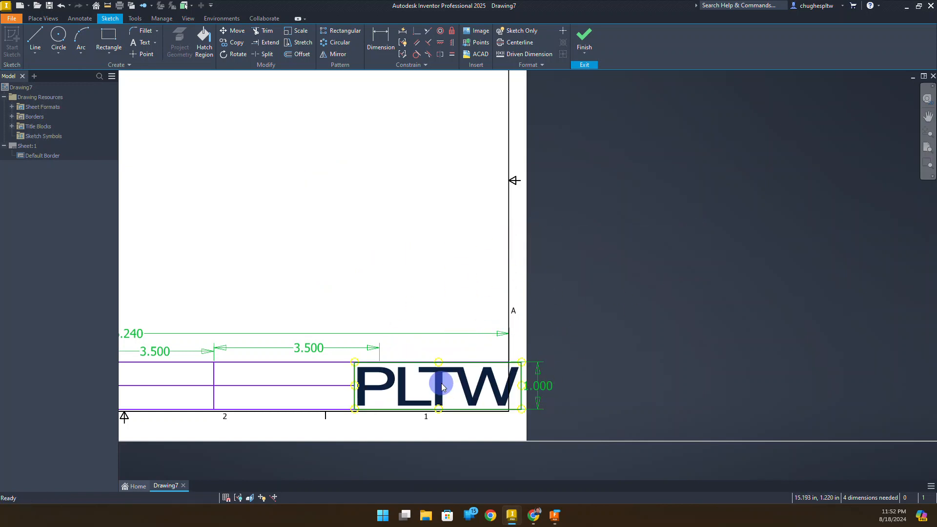
# - Reduce the PLTW logo to fit within the rightmost cell and center it there
pyautogui.scroll(5, 442, 386)
pyautogui.moveTo(438, 389); pyautogui.dragTo(498, 314, button='middle')
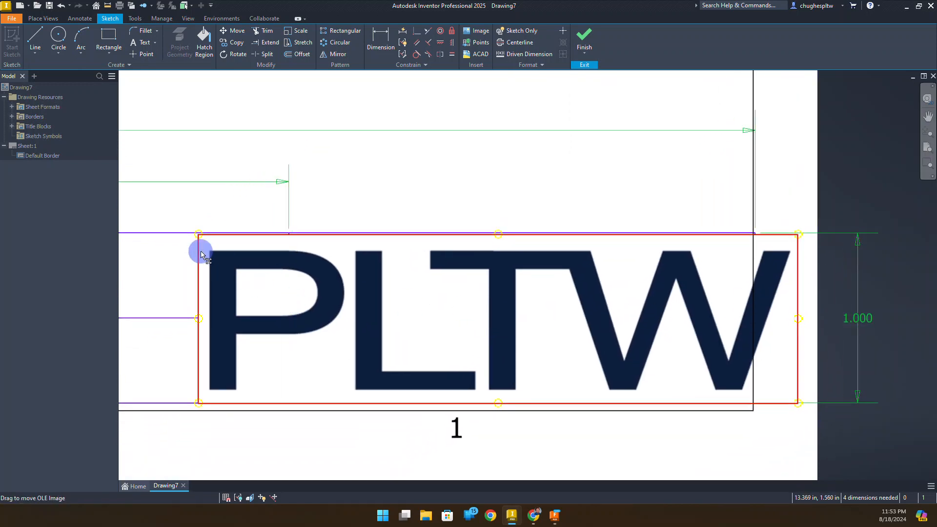
pyautogui.moveTo(201, 238); pyautogui.dragTo(355, 304)
pyautogui.moveTo(610, 338); pyautogui.dragTo(559, 318)
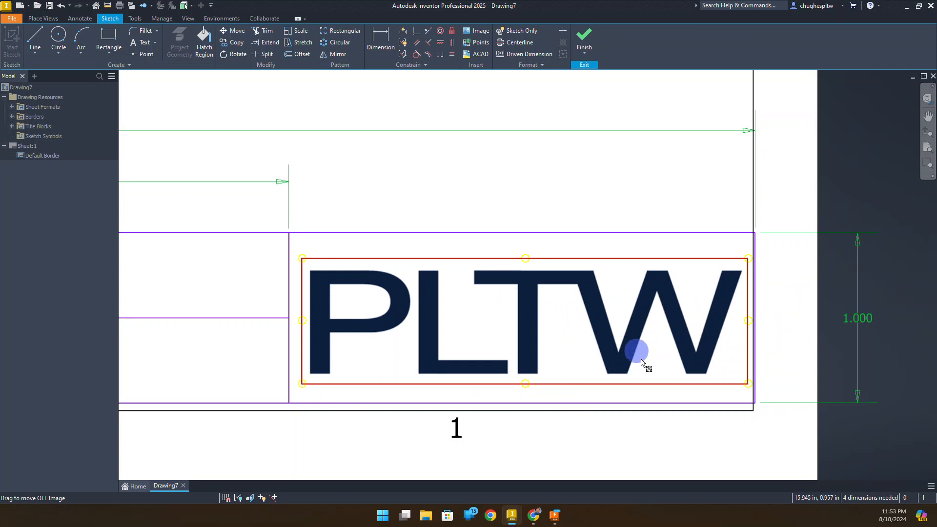
pyautogui.click(583, 209)
# - Add the text "Student Name" at 0.125 in height in the upper-left corner of the upper cell beside the BHS logo
pyautogui.scroll(5, 667, 212)
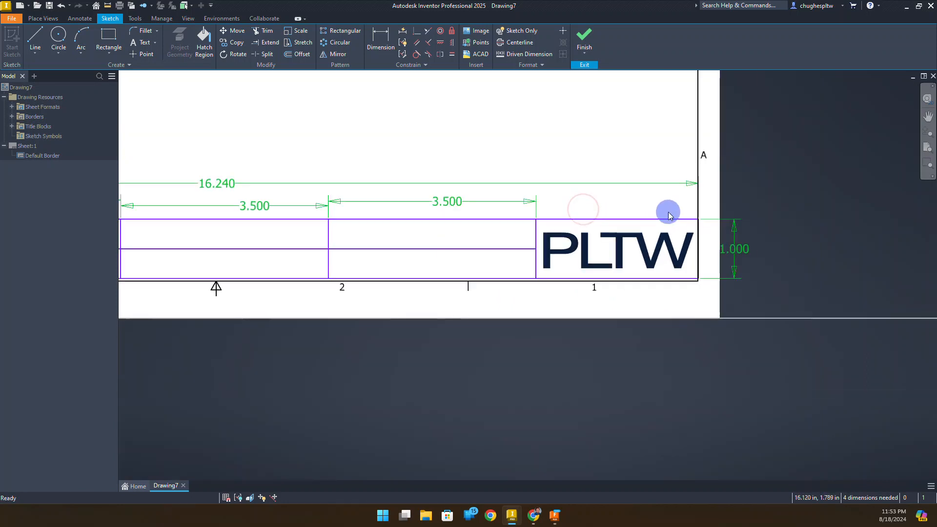
pyautogui.moveTo(390, 136); pyautogui.dragTo(757, 167, button='middle')
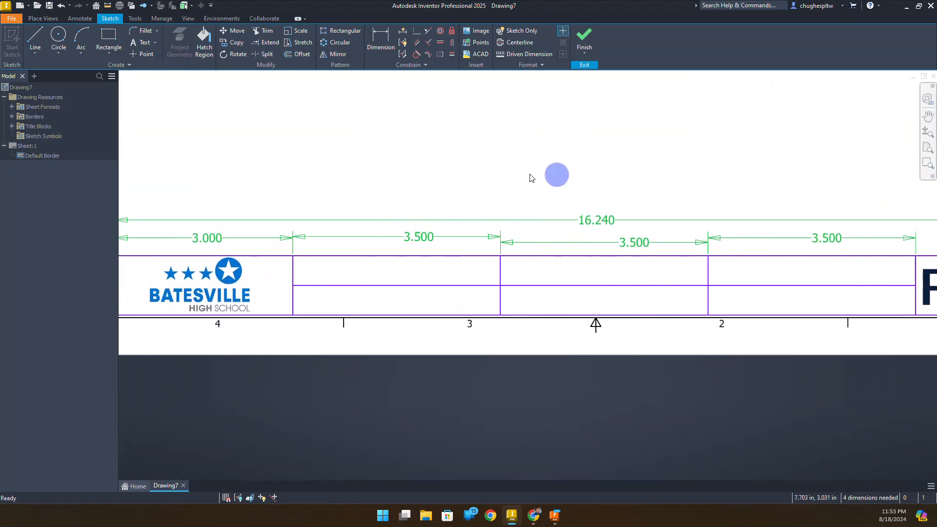
pyautogui.scroll(-3, 264, 254)
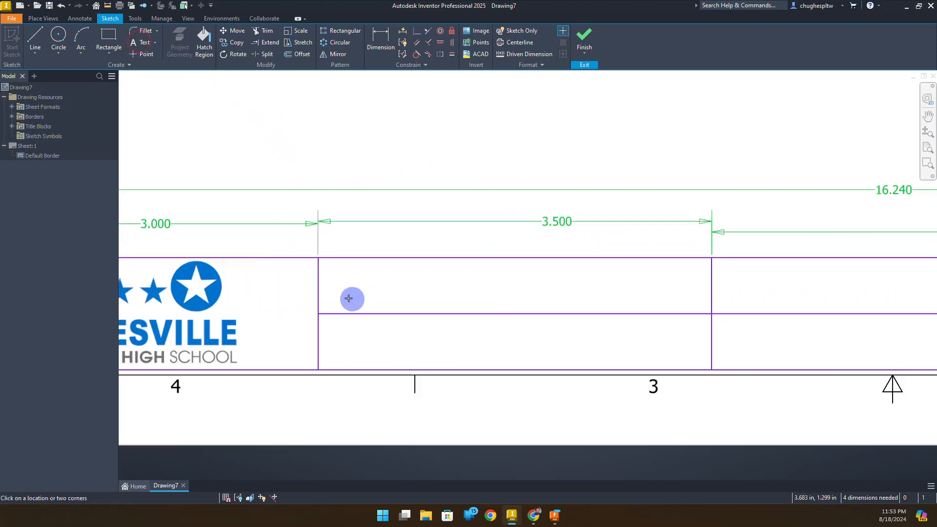
pyautogui.click(327, 263)
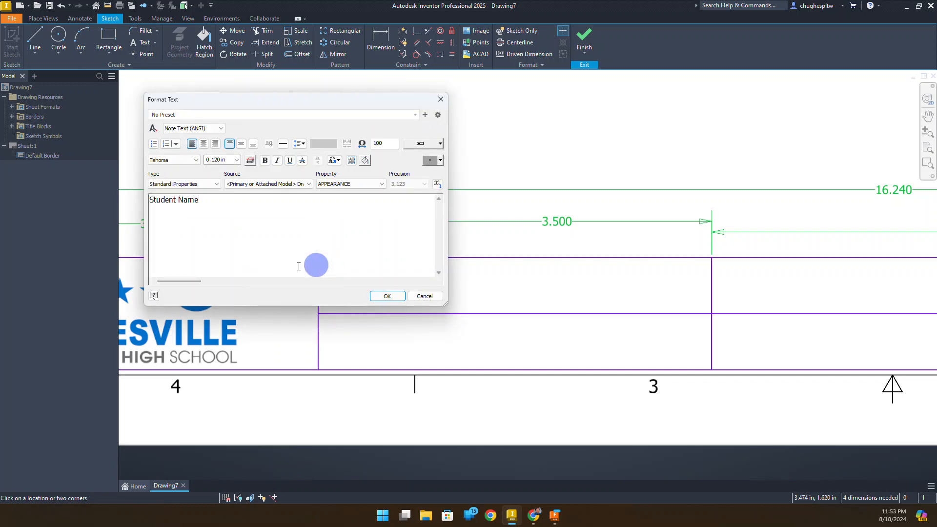
pyautogui.moveTo(207, 202); pyautogui.dragTo(151, 203)
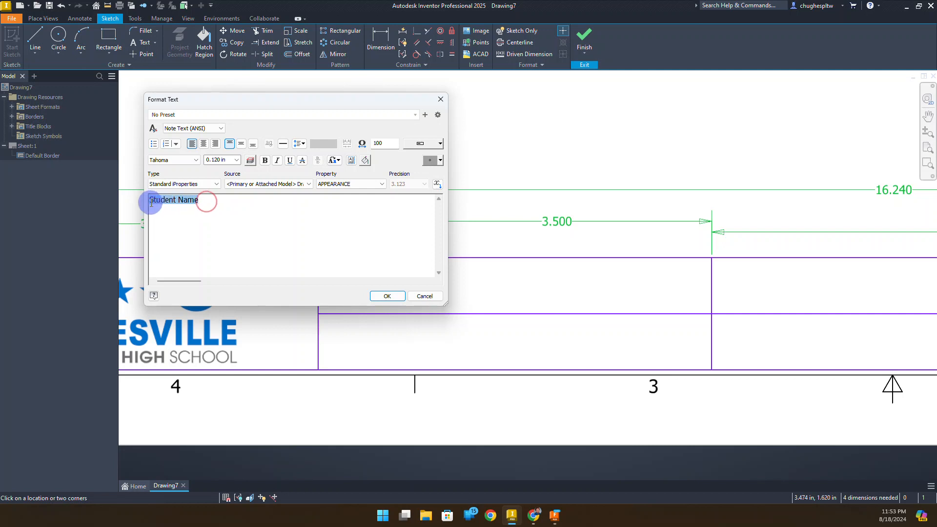
pyautogui.click(236, 160)
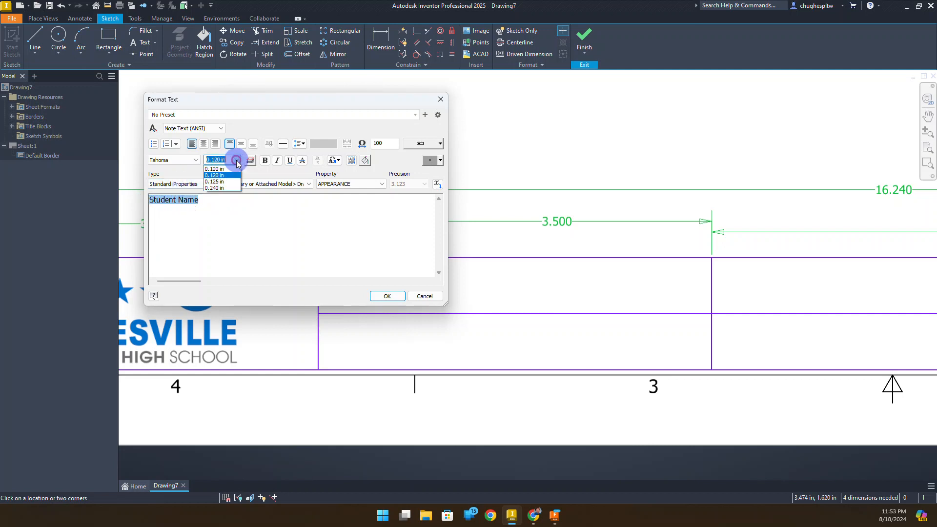
pyautogui.click(222, 182)
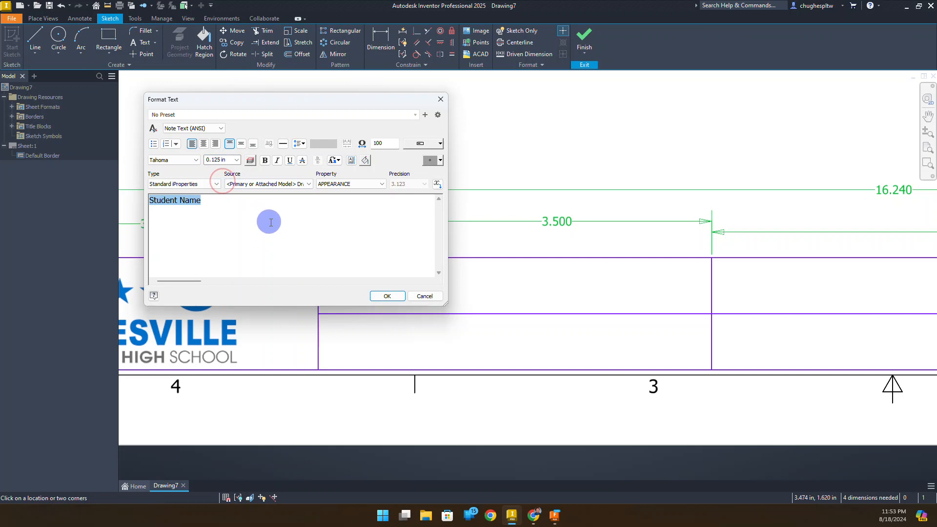
pyautogui.click(380, 295)
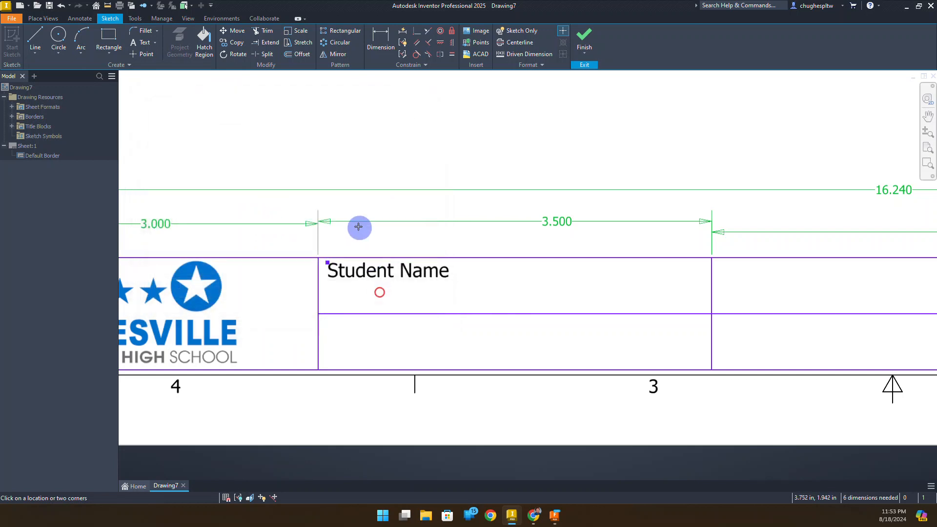
# - Place the AUTHOR standard iProperty as 0.125 in text, slightly indented beneath the Student Name label
pyautogui.click(352, 286)
pyautogui.click(338, 189)
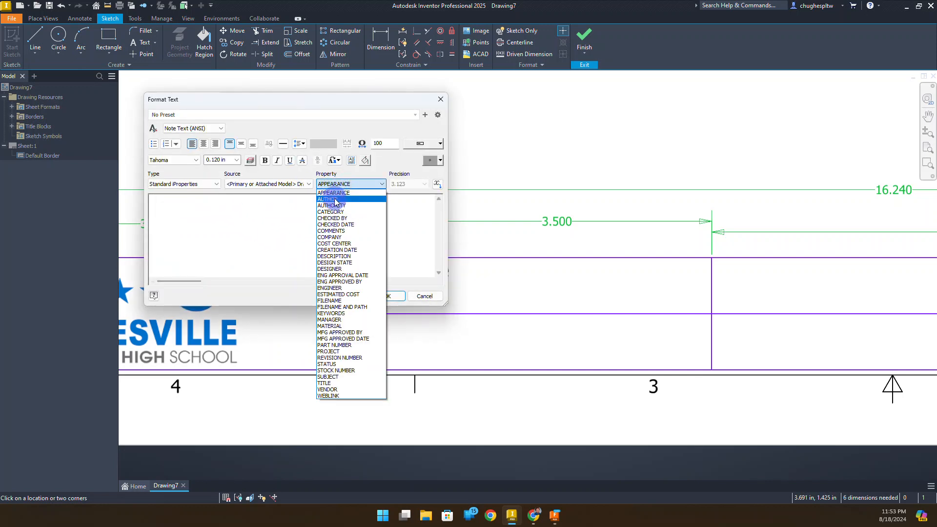
pyautogui.click(334, 199)
pyautogui.click(437, 184)
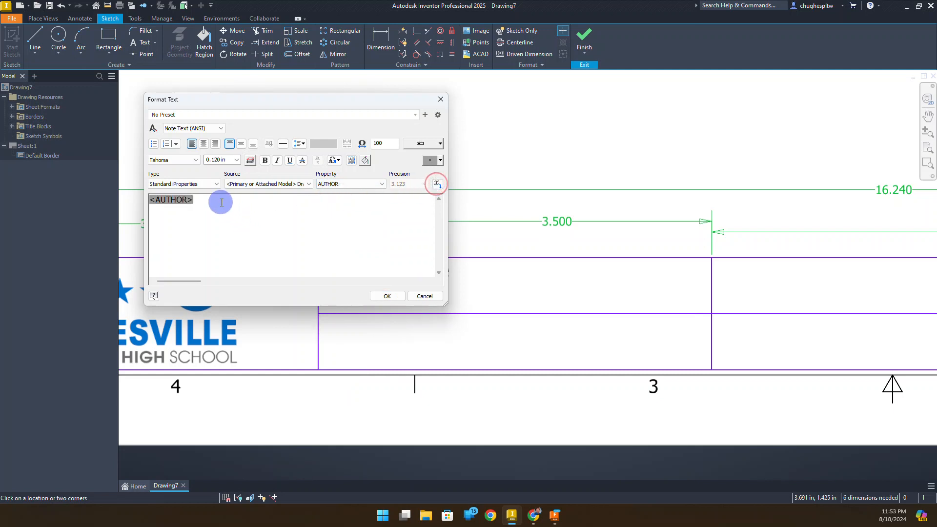
pyautogui.moveTo(195, 200); pyautogui.dragTo(142, 199)
pyautogui.click(238, 161)
pyautogui.click(228, 182)
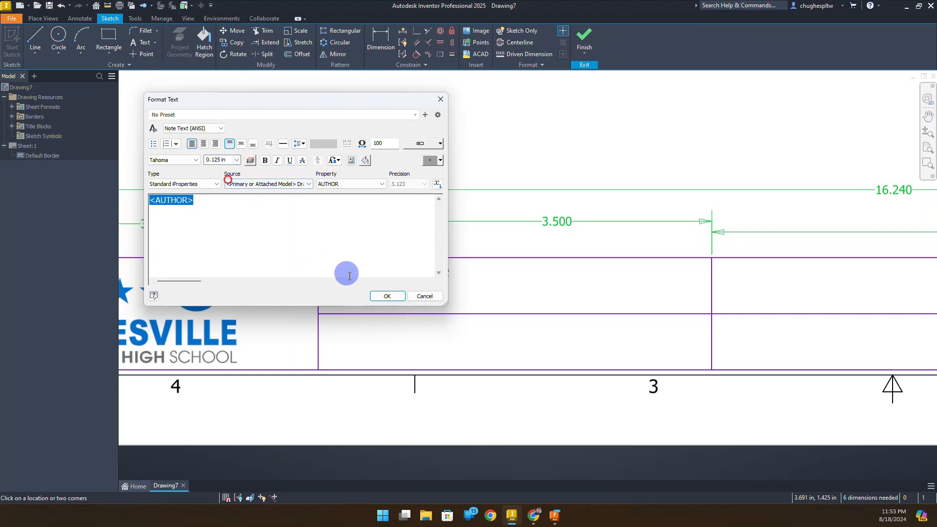
pyautogui.click(383, 296)
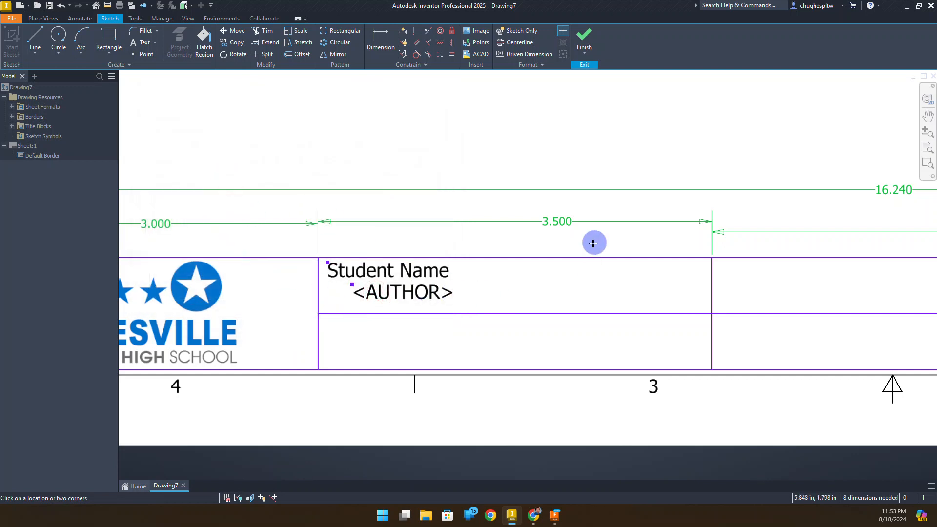
# - Add the text "Teacher's Name" at 0.125 in height in the cell below the student name cell
pyautogui.click(328, 320)
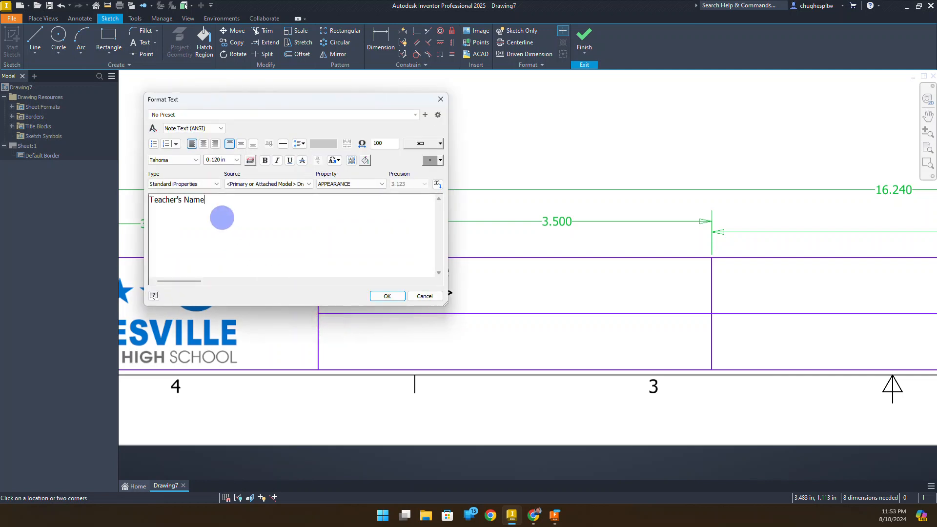
pyautogui.tripleClick(221, 215)
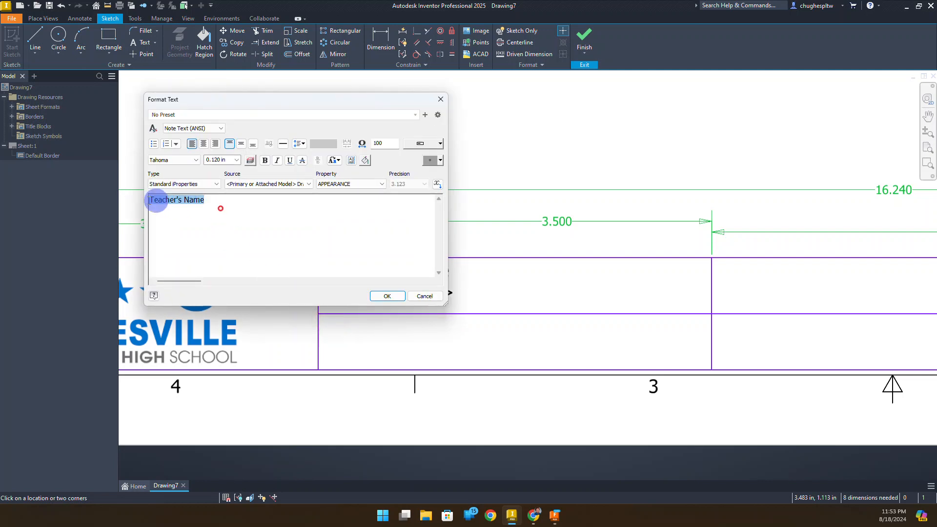
pyautogui.click(238, 163)
pyautogui.click(231, 179)
pyautogui.click(379, 297)
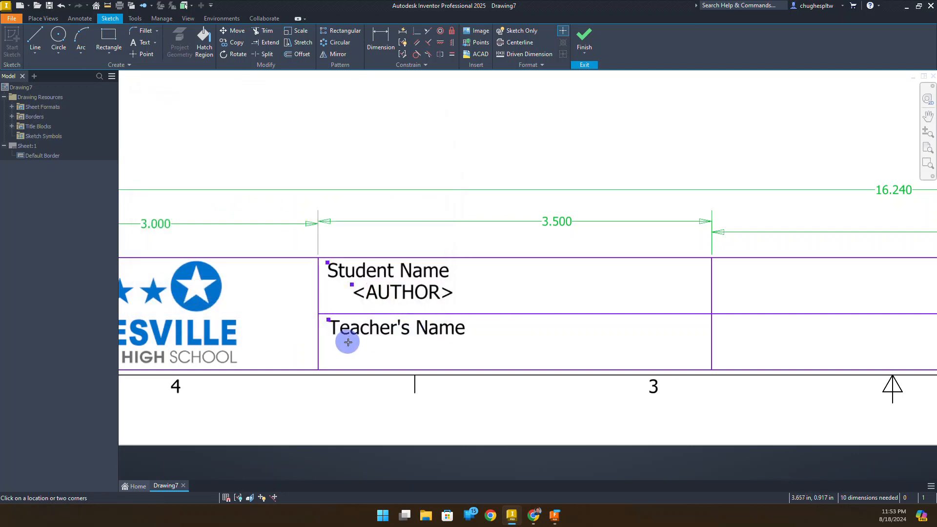
# - Enter the teacher's title and surname as 0.125 in text, slightly indented beneath the Teacher's Name label
pyautogui.click(354, 342)
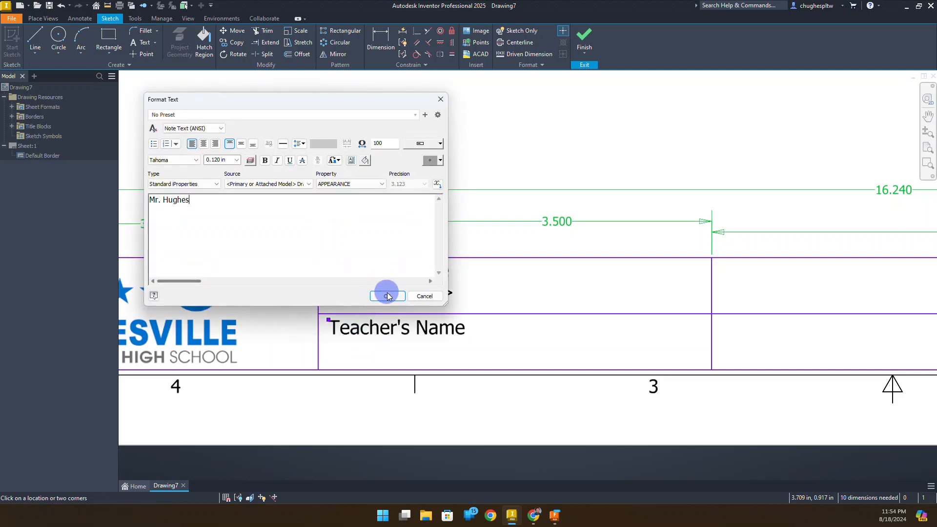
pyautogui.moveTo(217, 205); pyautogui.dragTo(150, 201)
pyautogui.click(237, 160)
pyautogui.click(228, 182)
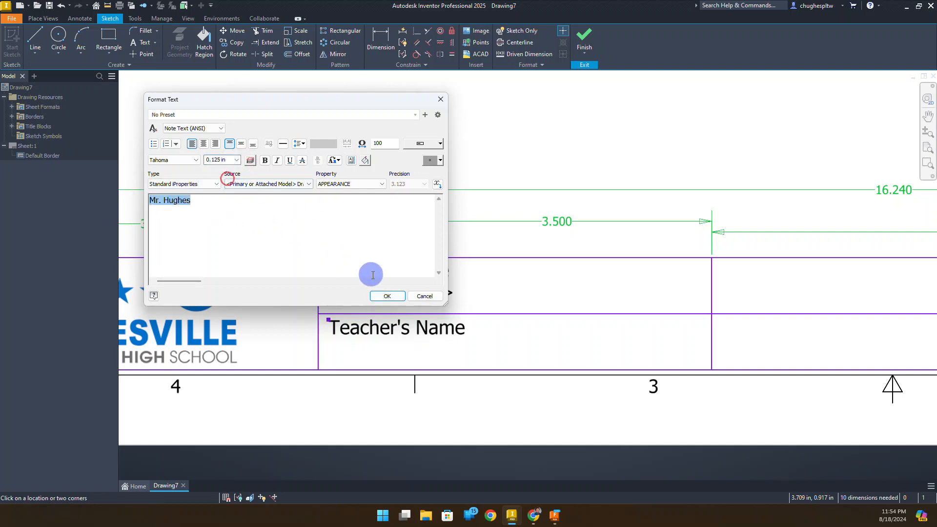
pyautogui.click(380, 295)
# - Add the text "Drawing Name" at 0.125 in height in the upper-left corner of the upper middle cell
pyautogui.moveTo(642, 304)
pyautogui.mouseDown(button='middle')
pyautogui.moveTo(554, 276)
pyautogui.moveTo(303, 268)
pyautogui.moveTo(326, 270)
pyautogui.mouseUp(button='middle')
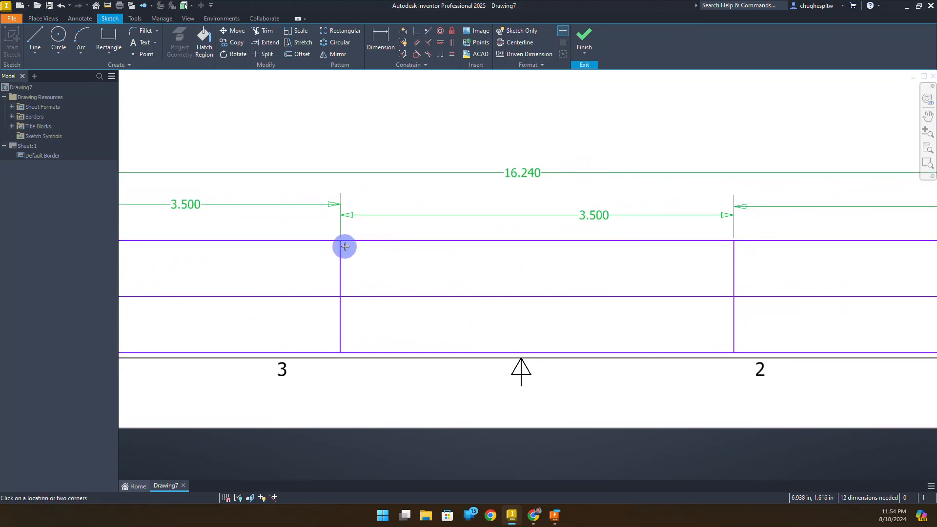
pyautogui.click(349, 248)
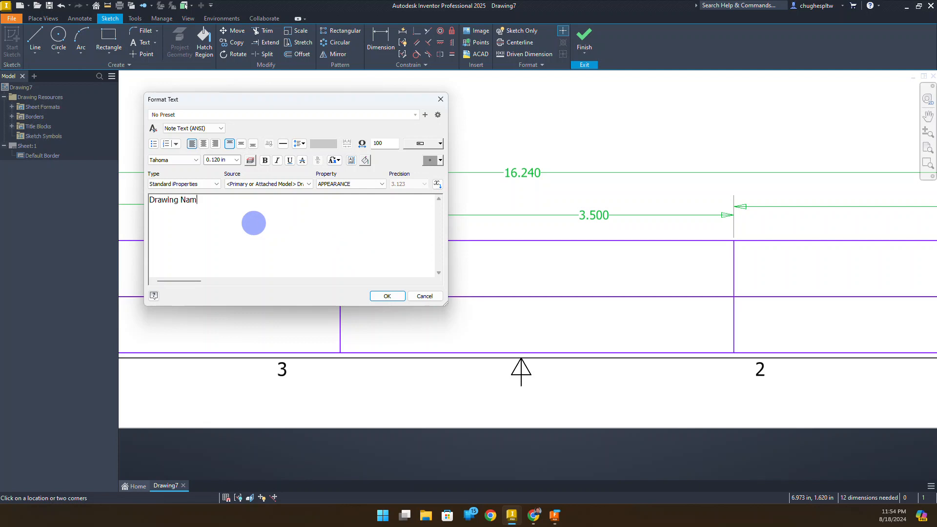
pyautogui.tripleClick(222, 200)
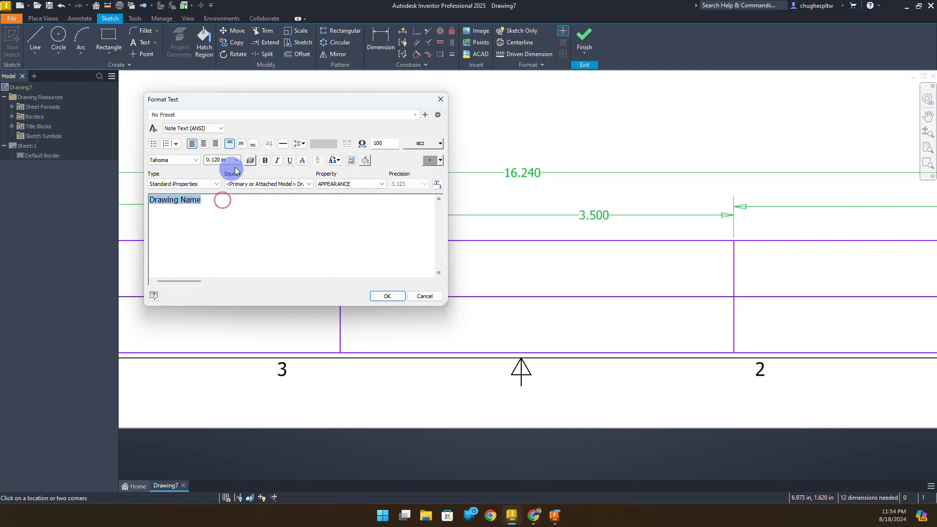
pyautogui.click(237, 160)
pyautogui.click(228, 182)
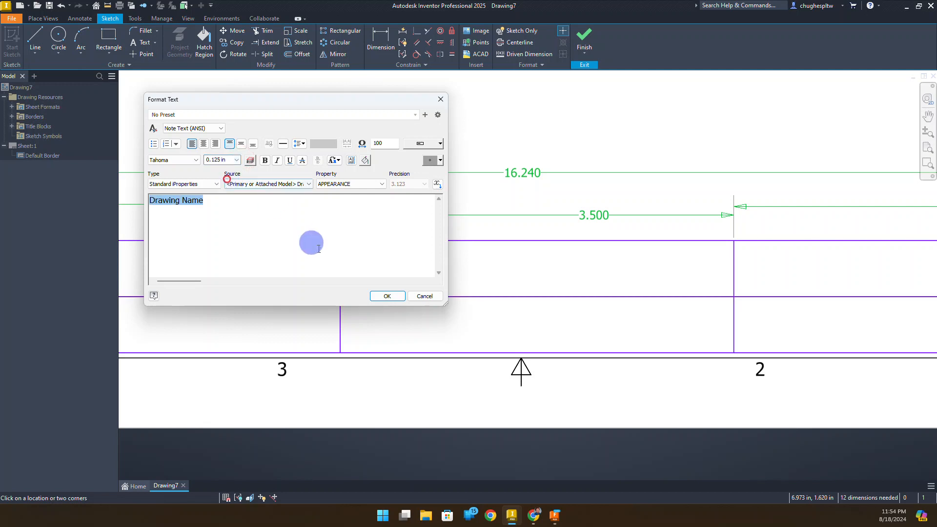
pyautogui.click(387, 296)
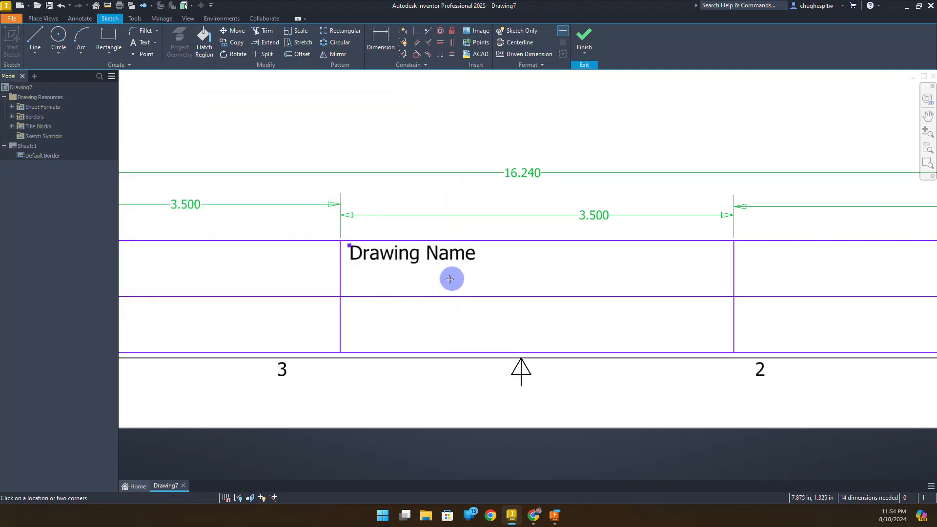
# - Place a Prompted Entry text field slightly indented beneath the Drawing Name label
pyautogui.doubleClick(377, 266)
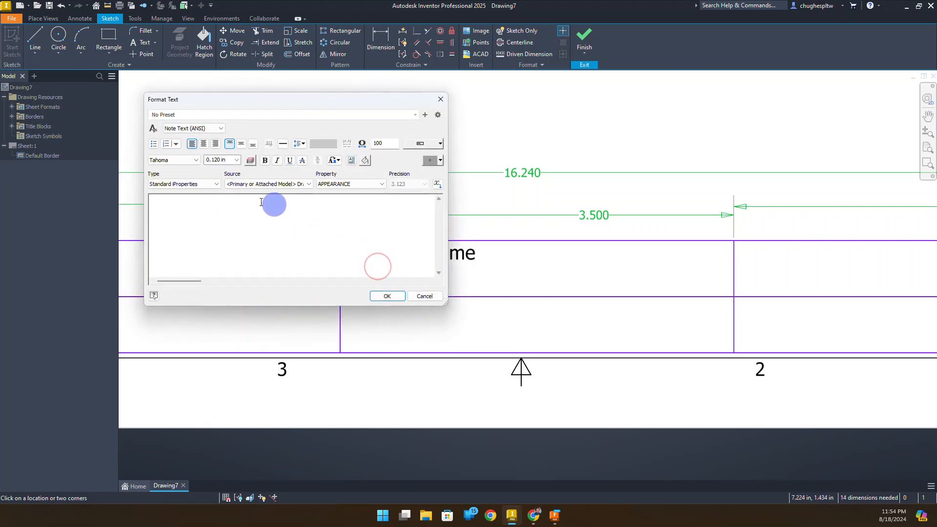
pyautogui.click(199, 184)
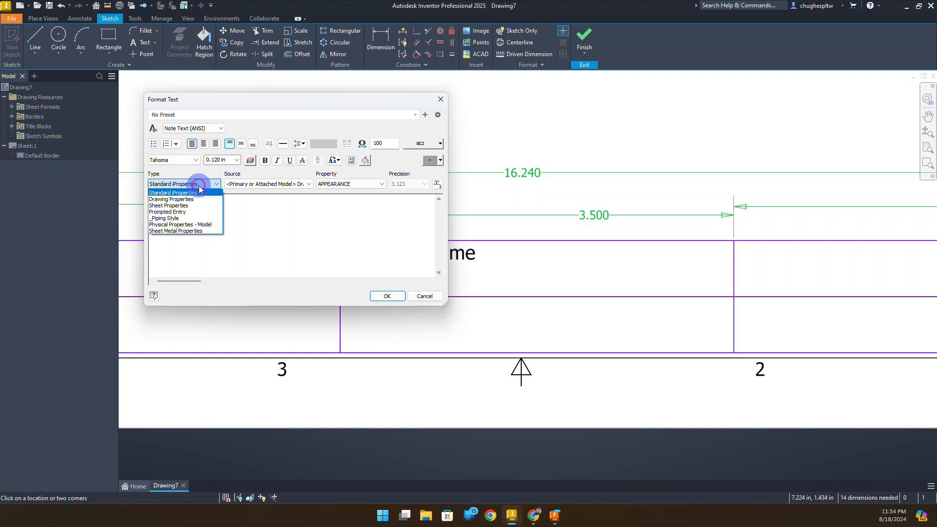
pyautogui.click(196, 211)
pyautogui.click(387, 297)
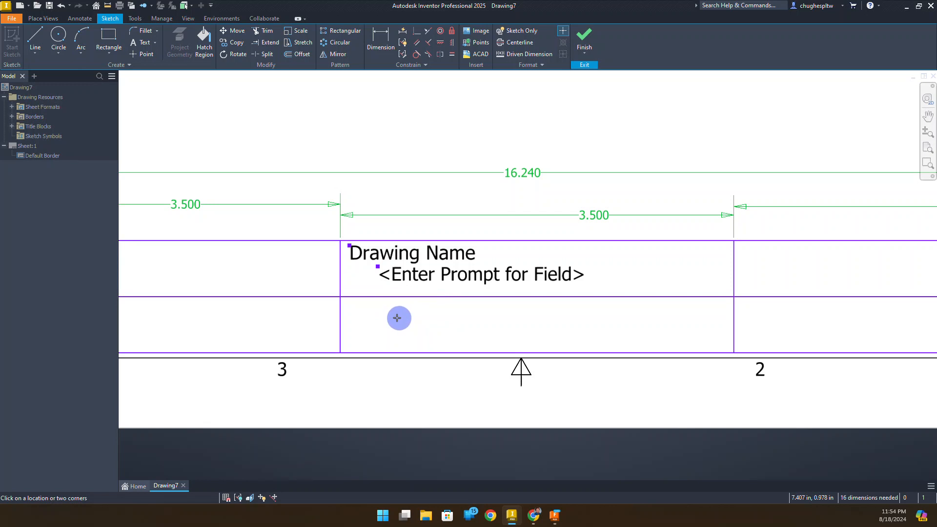
# - Add the text "Introduction to Engineering Design" at 0.125 in height in the cell below the drawing name cell
pyautogui.click(388, 314)
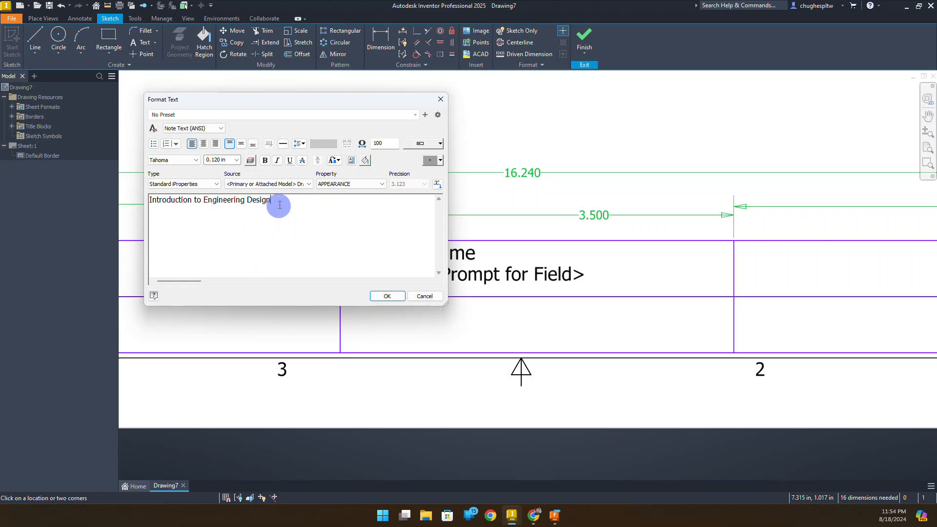
pyautogui.moveTo(276, 201); pyautogui.dragTo(180, 186)
pyautogui.click(236, 160)
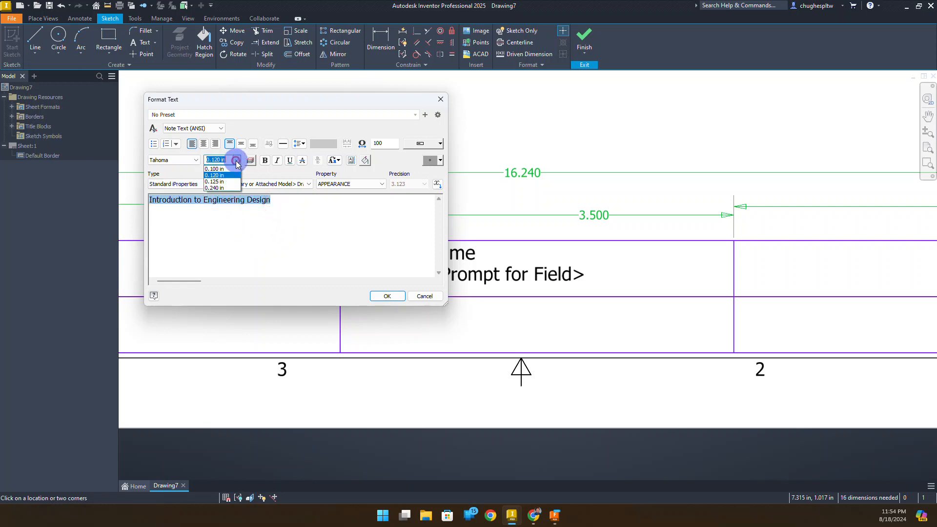
pyautogui.click(236, 180)
pyautogui.click(378, 295)
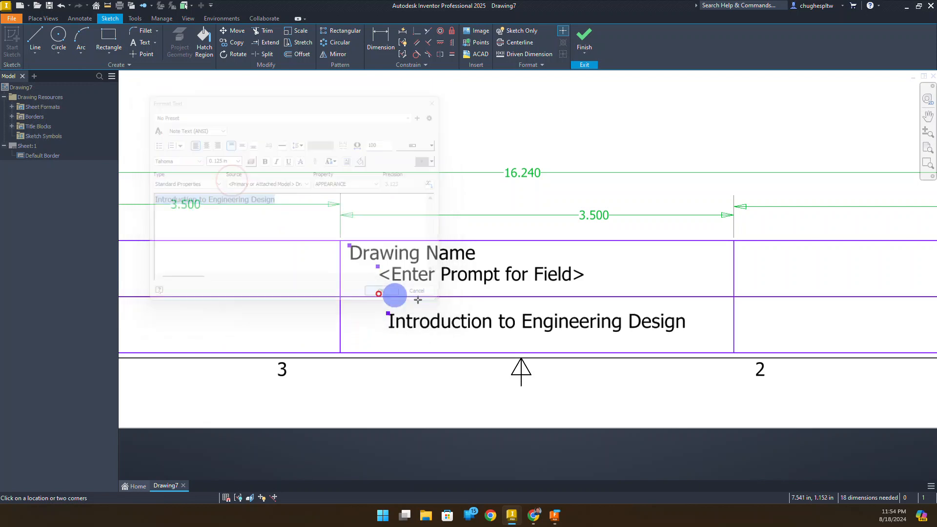
# - Add the text "Date" at 0.125 in height in the upper-left corner of the empty upper cell beside the PLTW logo
pyautogui.moveTo(636, 263); pyautogui.dragTo(238, 246, button='middle')
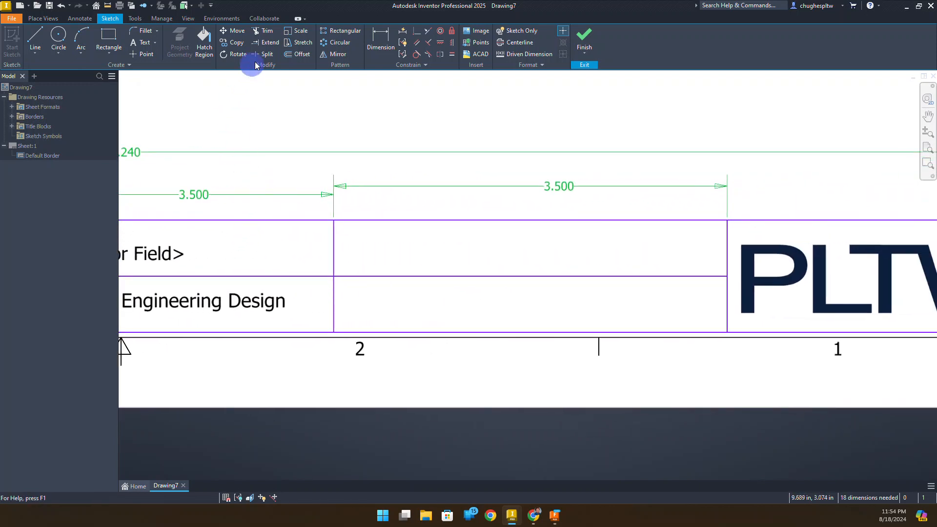
pyautogui.click(344, 229)
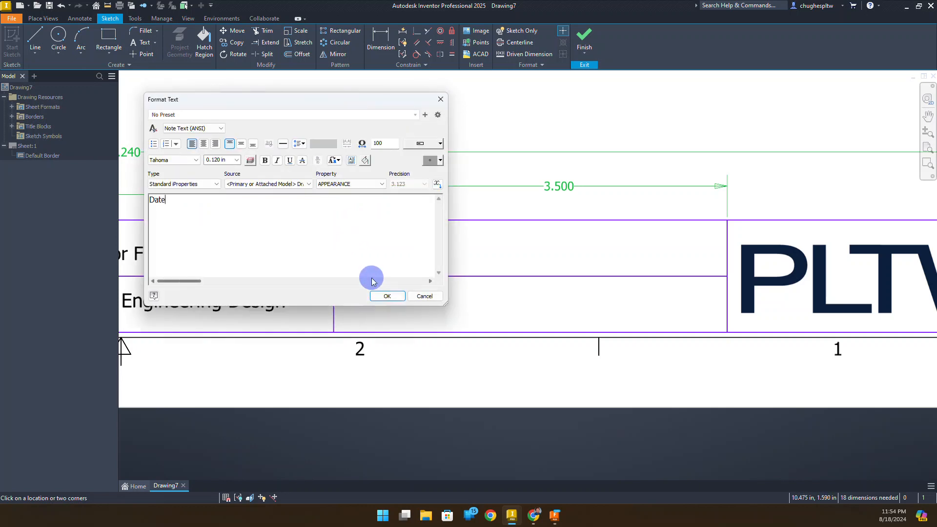
pyautogui.moveTo(142, 200); pyautogui.dragTo(168, 201)
pyautogui.click(236, 160)
pyautogui.click(215, 174)
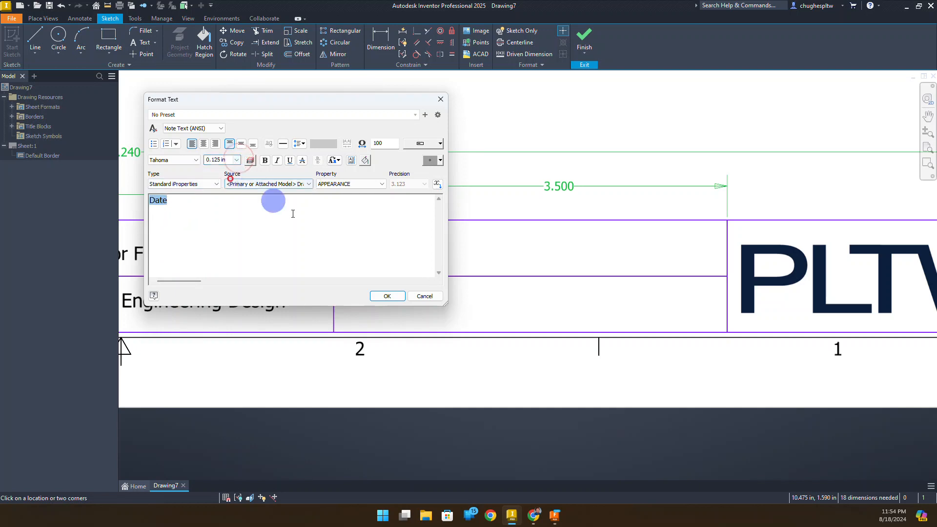
pyautogui.click(380, 295)
# - Place the CREATION DATE standard iProperty as 0.125 in text, slightly indented beneath the Date label
pyautogui.doubleClick(363, 249)
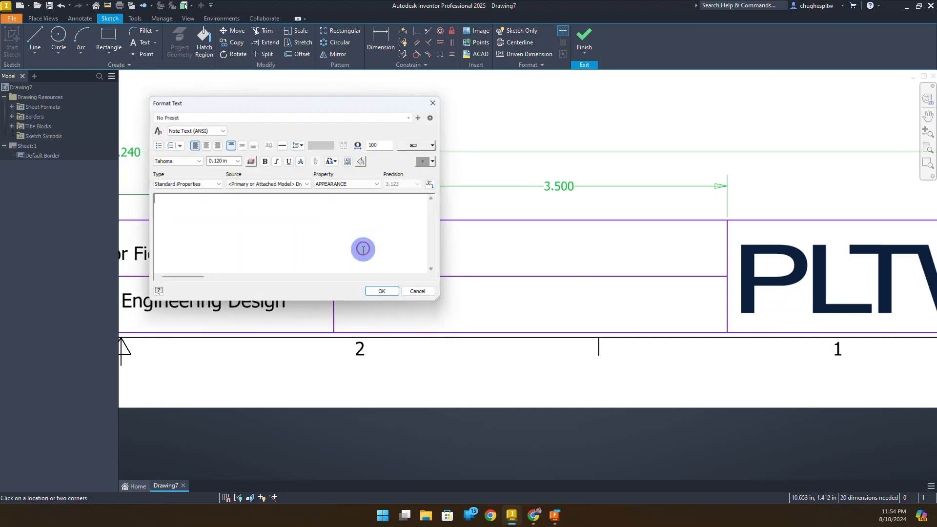
pyautogui.click(335, 184)
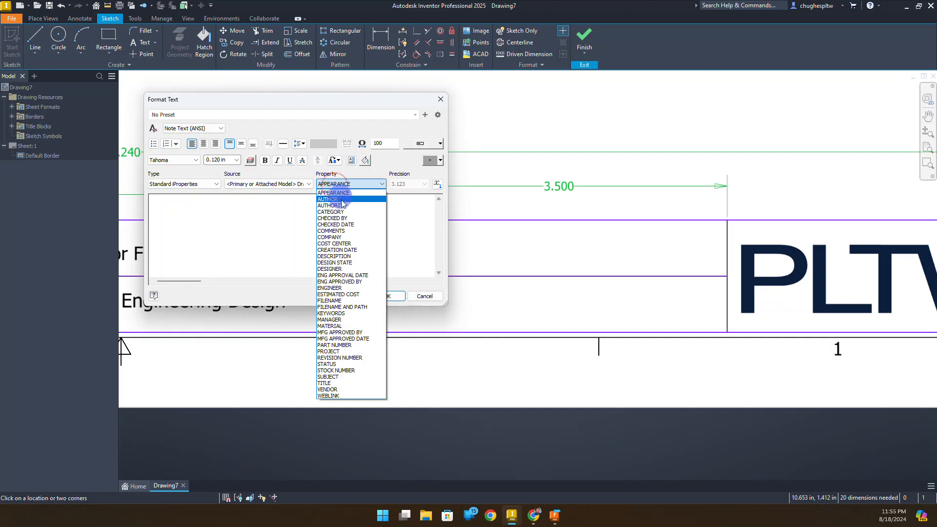
pyautogui.click(345, 249)
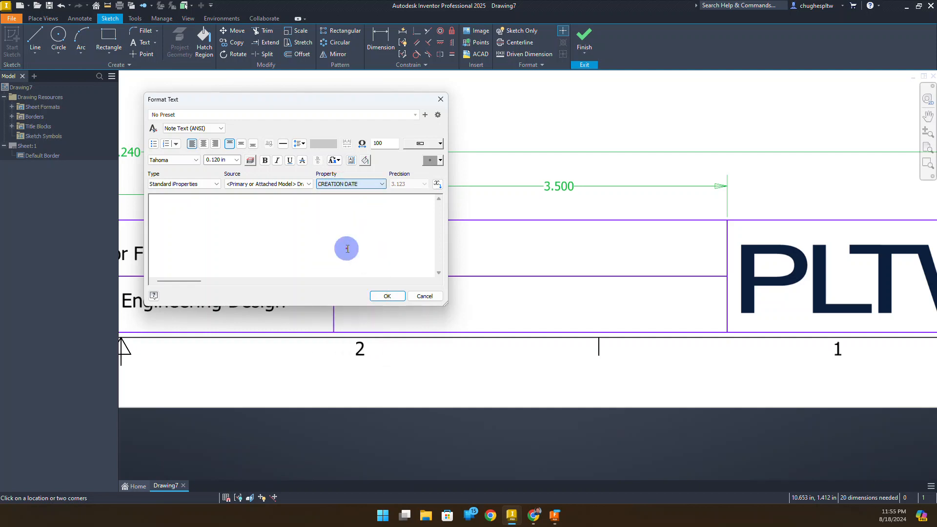
pyautogui.click(438, 187)
pyautogui.moveTo(241, 203); pyautogui.dragTo(148, 199)
pyautogui.click(237, 161)
pyautogui.click(231, 181)
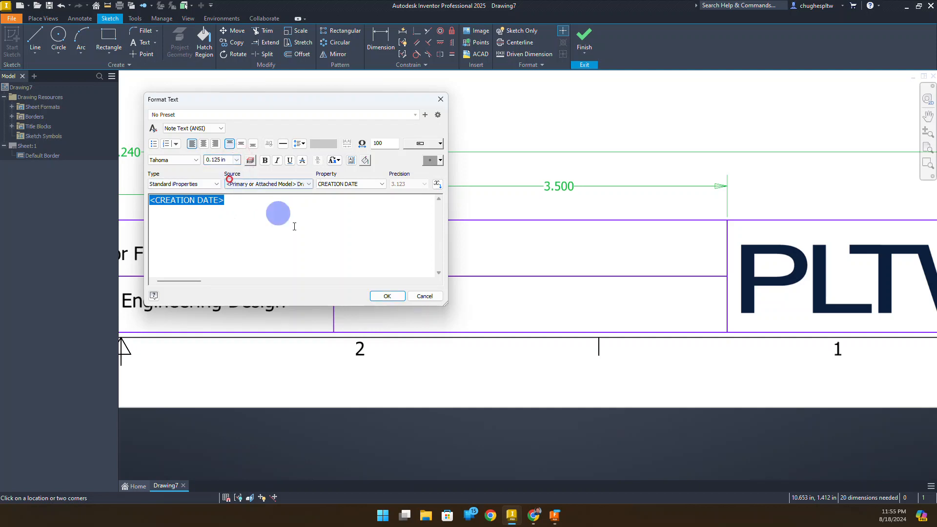
pyautogui.click(373, 295)
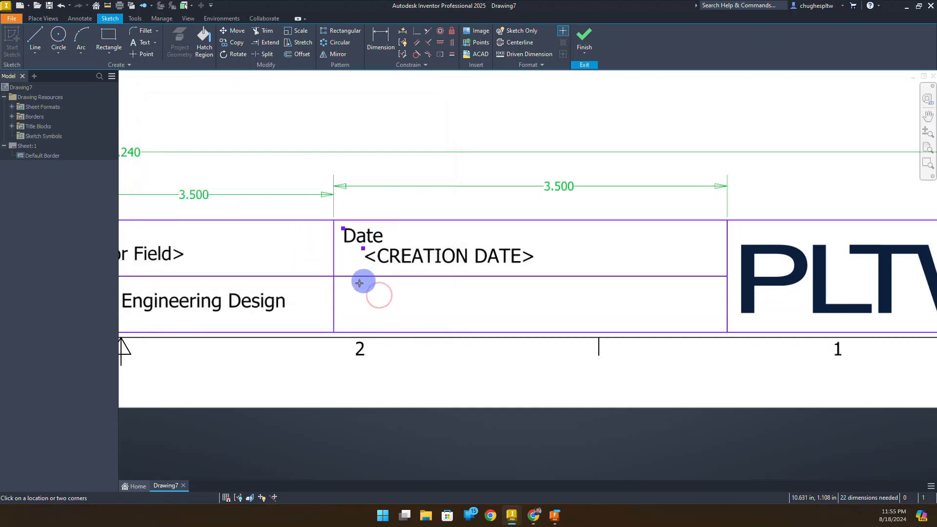
# - Add the text "Scale" at 0.125 in height in the upper-left corner of the cell below the date cell
pyautogui.click(343, 283)
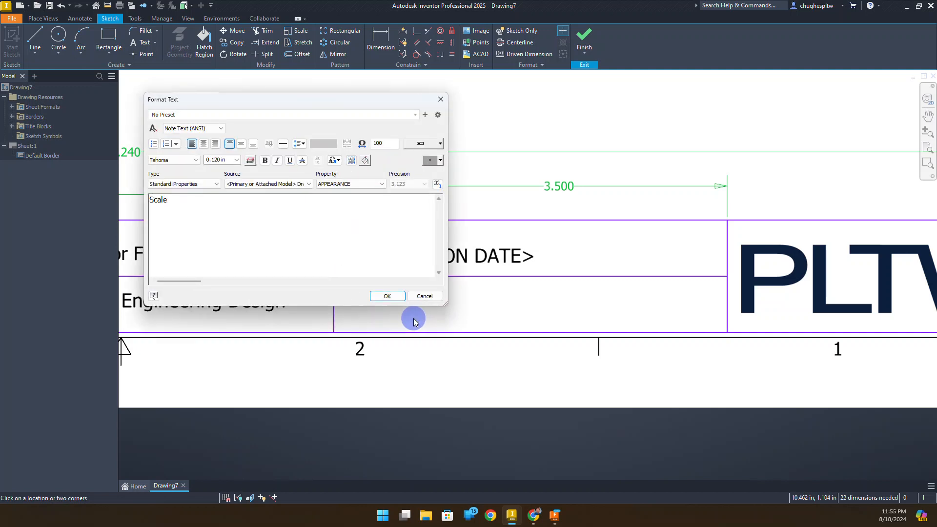
pyautogui.moveTo(209, 203); pyautogui.dragTo(147, 200)
pyautogui.click(237, 160)
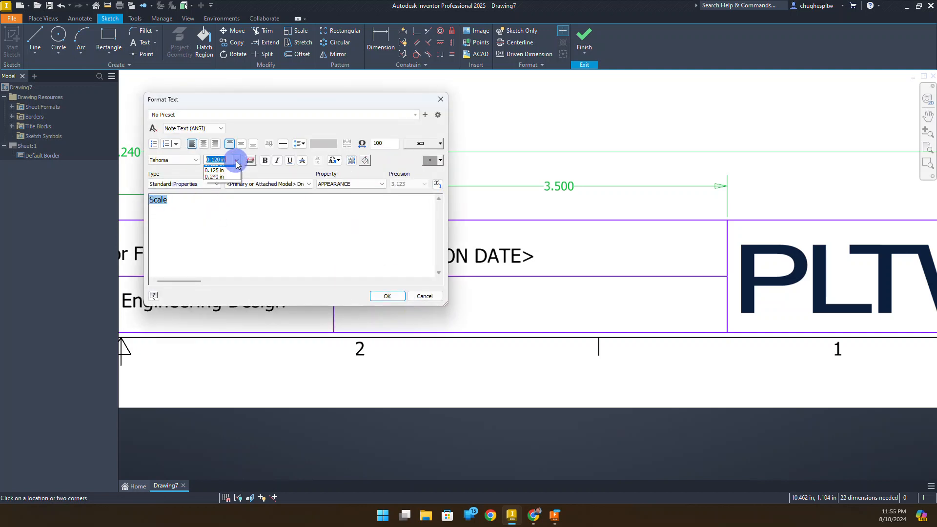
pyautogui.click(213, 177)
pyautogui.click(387, 296)
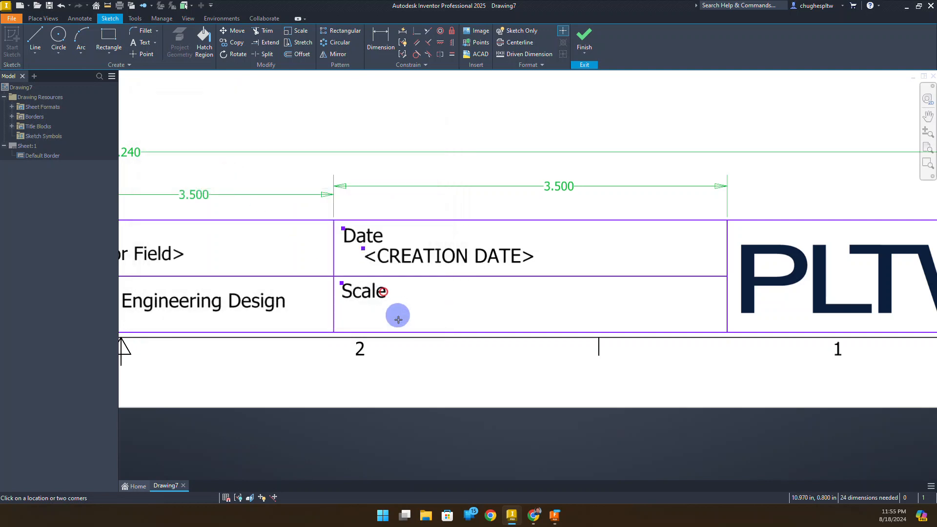
# - Place the Initial View Scale sheet property as 0.125 in text beneath the Scale label and end the text command
pyautogui.click(360, 305)
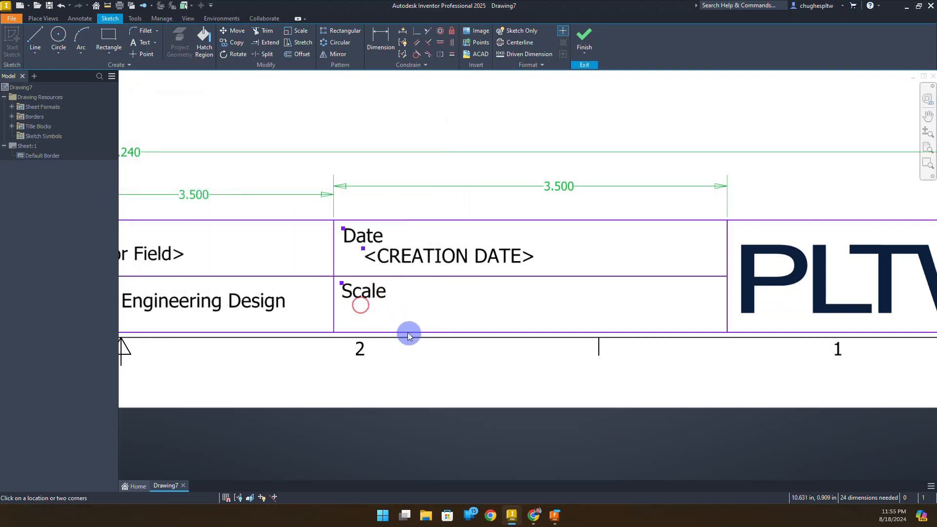
pyautogui.click(189, 185)
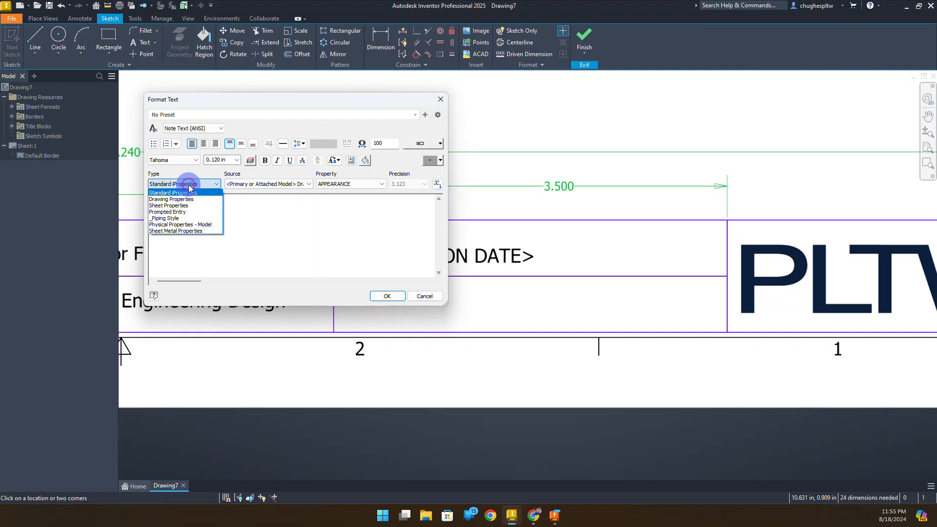
pyautogui.click(192, 206)
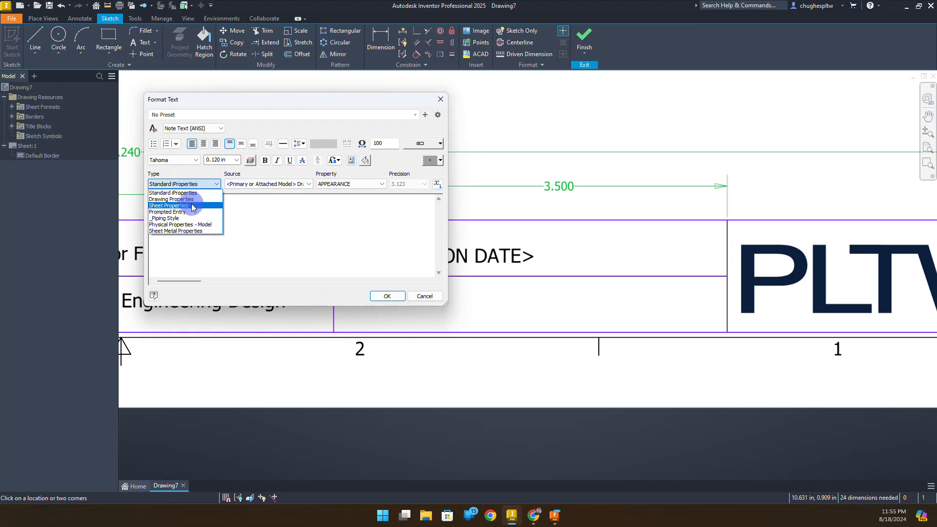
pyautogui.click(192, 206)
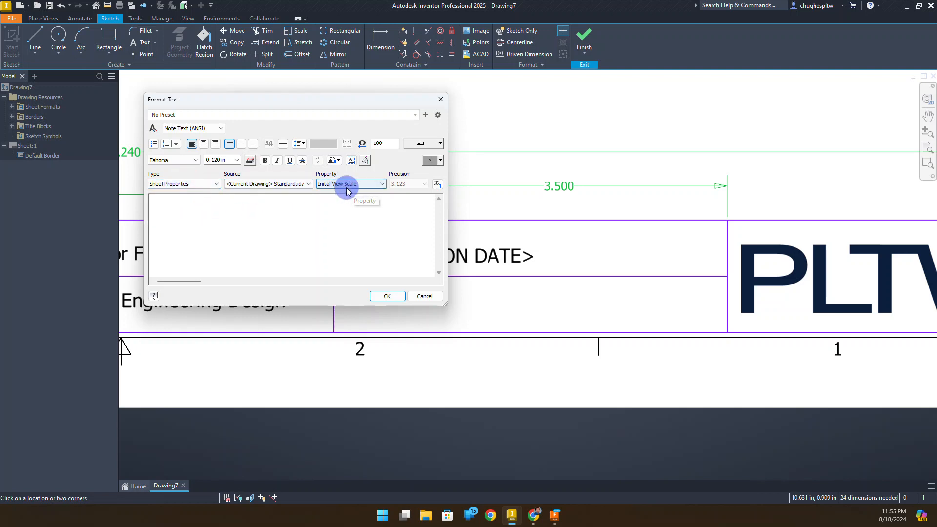
pyautogui.click(437, 184)
pyautogui.moveTo(243, 199); pyautogui.dragTo(137, 195)
pyautogui.click(237, 160)
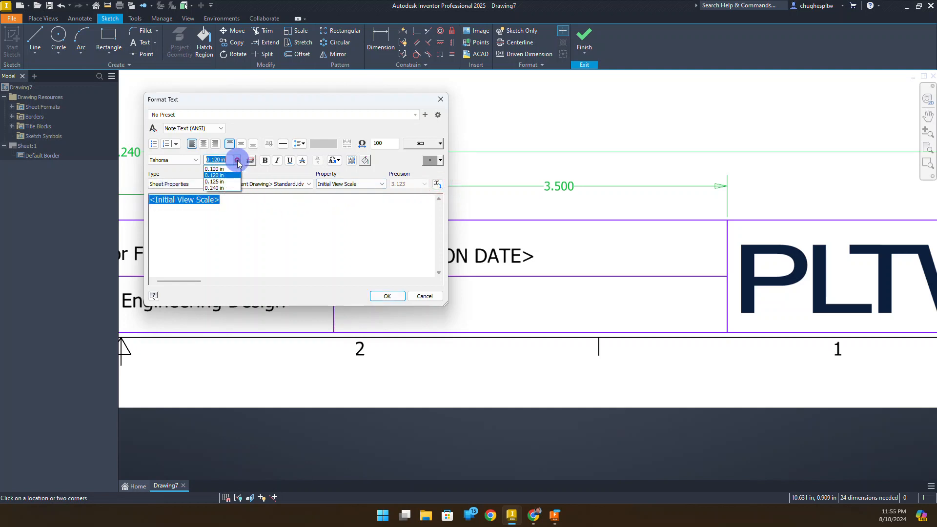
pyautogui.click(222, 182)
pyautogui.click(387, 295)
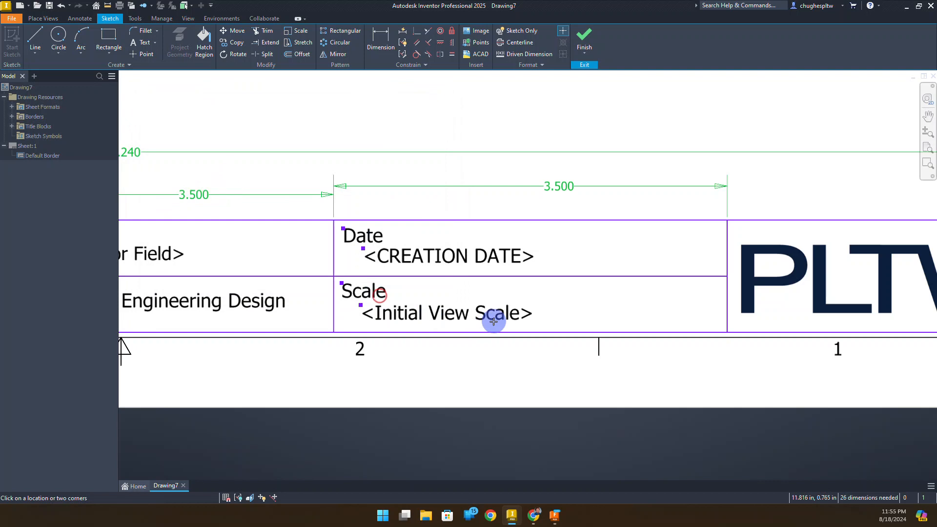
pyautogui.scroll(3, 595, 296)
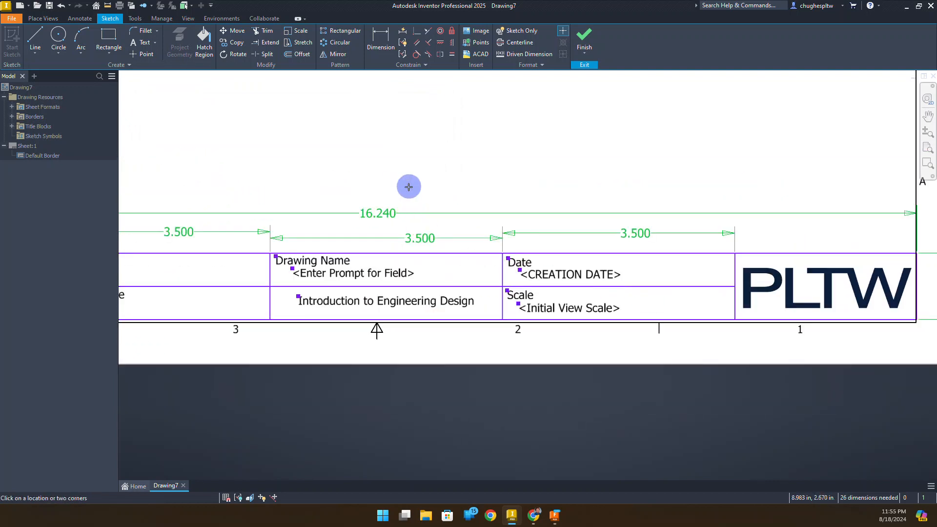
pyautogui.rightClick(409, 187)
pyautogui.click(438, 186)
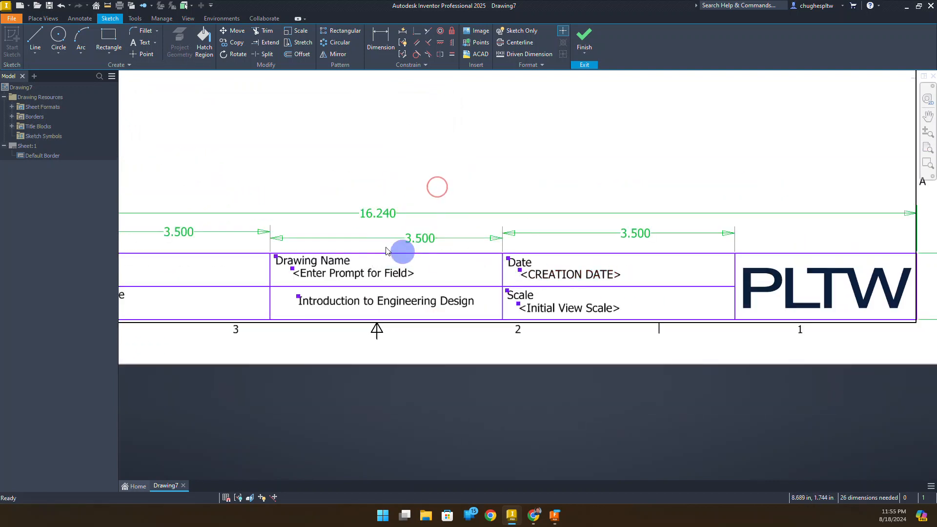
# - Nudge the AUTHOR field and the teacher's name text slightly down, away from their labels
pyautogui.moveTo(297, 173); pyautogui.dragTo(524, 137, button='middle')
pyautogui.scroll(-5, 279, 254)
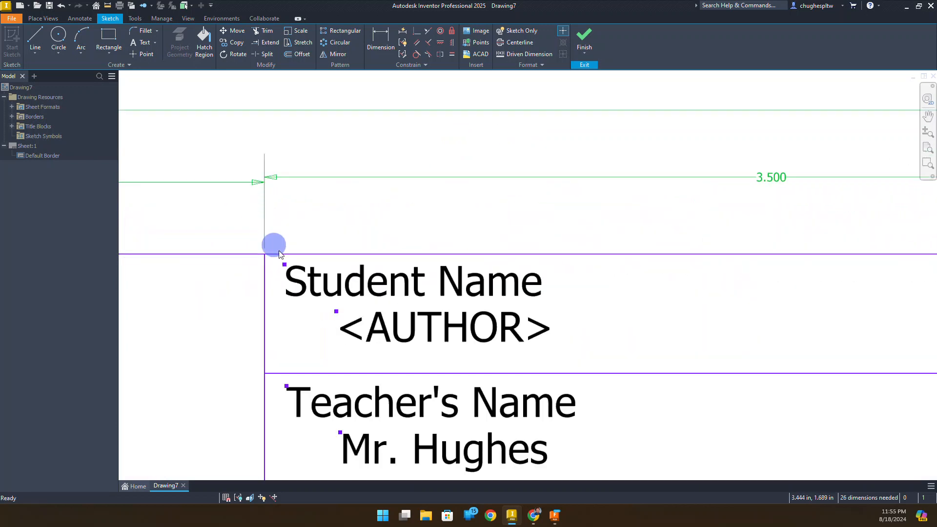
pyautogui.moveTo(336, 316); pyautogui.dragTo(338, 320)
pyautogui.moveTo(290, 337); pyautogui.dragTo(232, 287, button='middle')
pyautogui.scroll(-1, 261, 356)
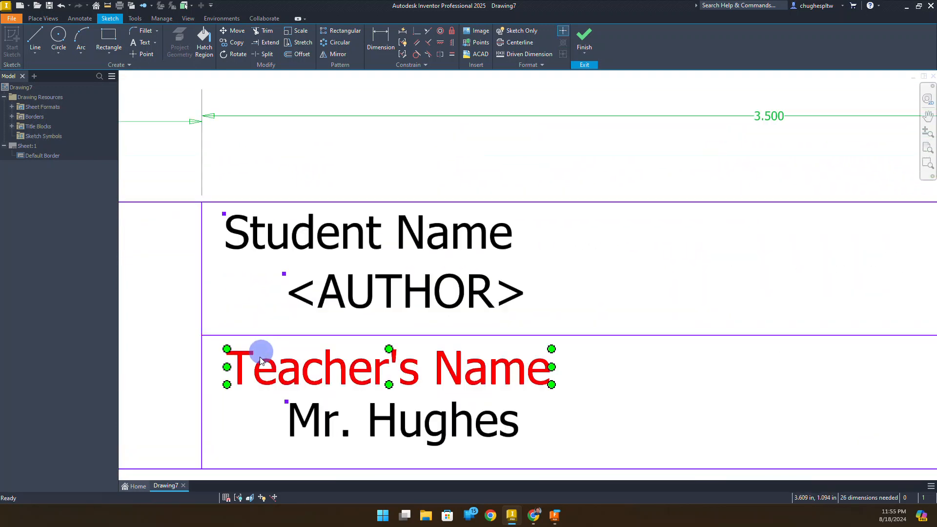
pyautogui.moveTo(287, 403); pyautogui.dragTo(289, 410)
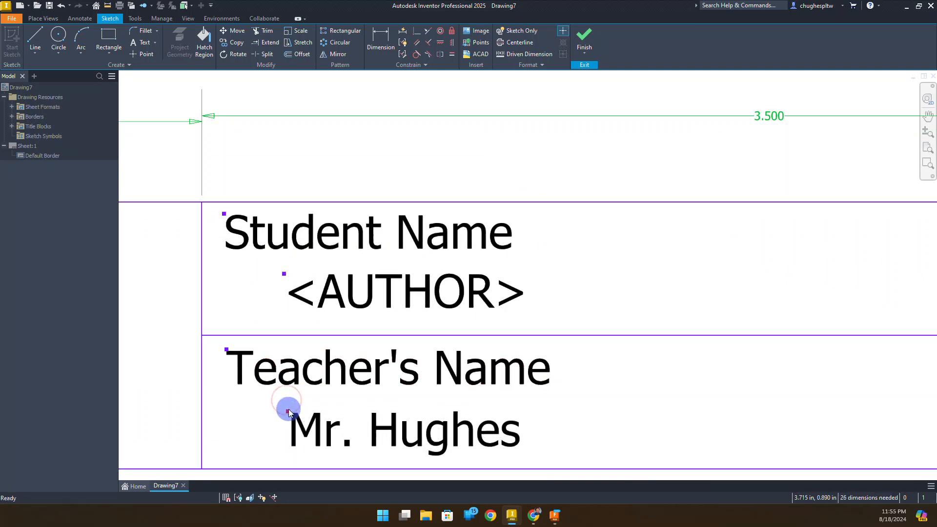
# - Nudge the "Introduction to Engineering Design" text and the prompted drawing name field slightly down within their cells
pyautogui.scroll(2, 279, 376)
pyautogui.moveTo(526, 376)
pyautogui.mouseDown(button='middle')
pyautogui.moveTo(431, 327)
pyautogui.moveTo(210, 295)
pyautogui.mouseUp(button='middle')
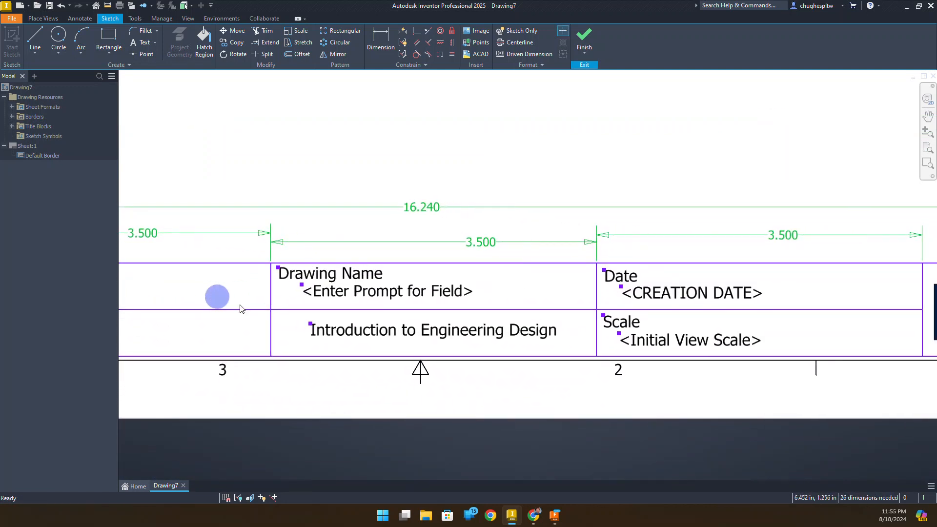
pyautogui.moveTo(312, 327); pyautogui.dragTo(312, 330)
pyautogui.scroll(-3, 309, 293)
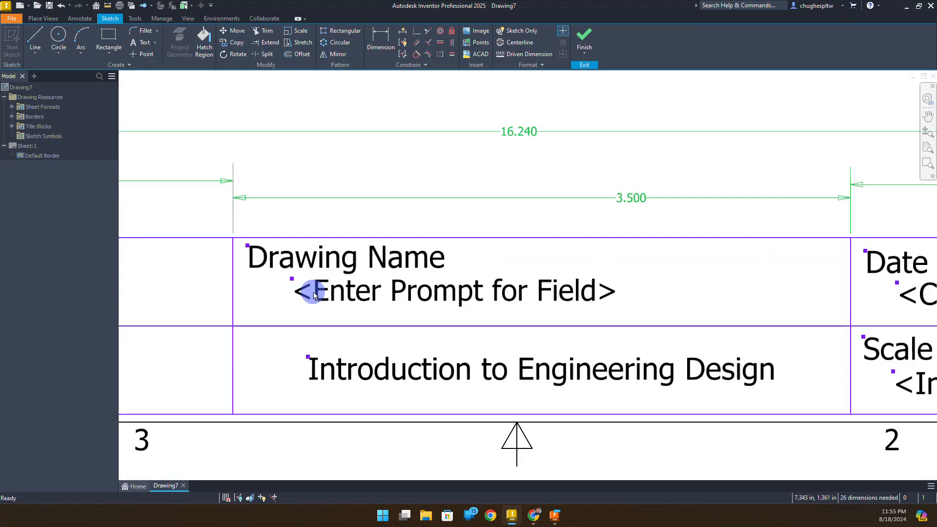
pyautogui.moveTo(292, 280); pyautogui.dragTo(295, 286)
# - Finish the title block sketch and save it under the name "IED B Titleblock"
pyautogui.moveTo(722, 298); pyautogui.dragTo(219, 280, button='middle')
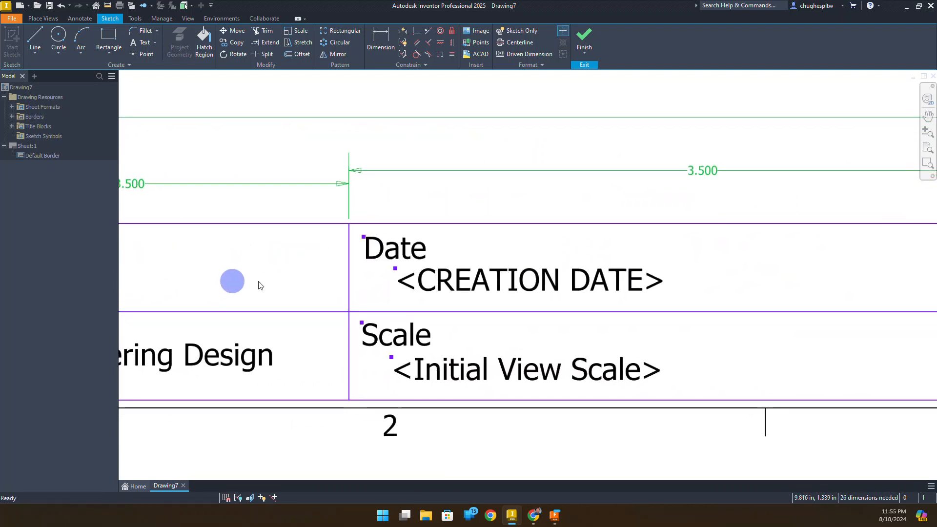
pyautogui.scroll(5, 337, 332)
pyautogui.scroll(4, 454, 259)
pyautogui.click(586, 34)
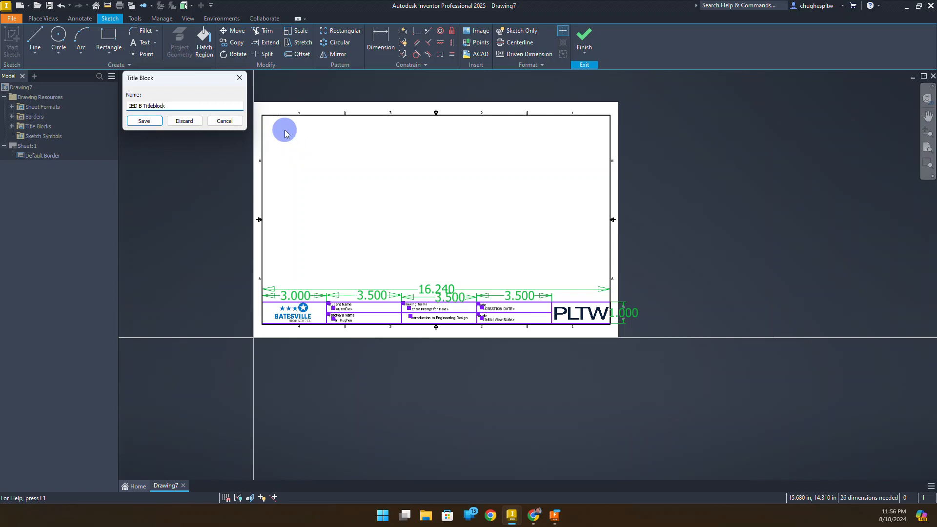
pyautogui.click(154, 120)
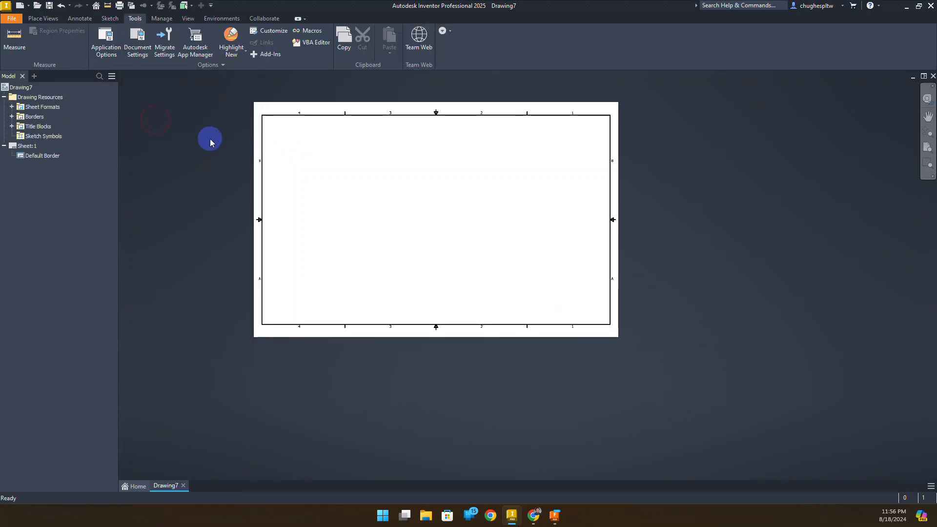
# - Insert the custom IED B Titleblock from the drawing's title block resources onto Sheet:1
pyautogui.click(12, 126)
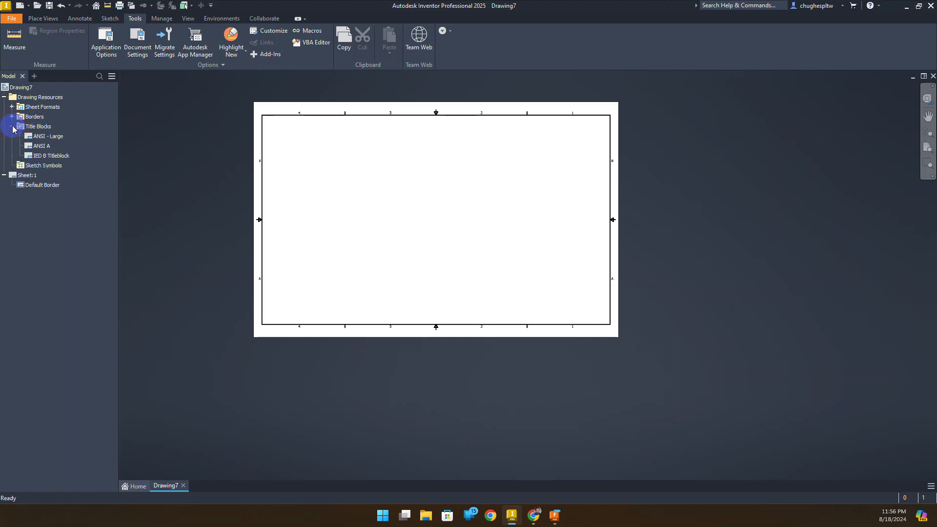
pyautogui.rightClick(44, 157)
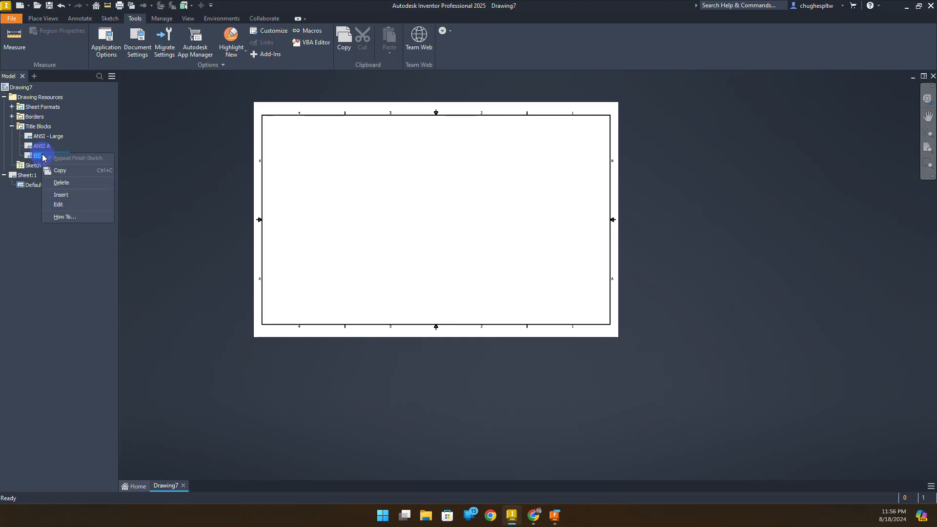
pyautogui.click(75, 197)
pyautogui.click(220, 203)
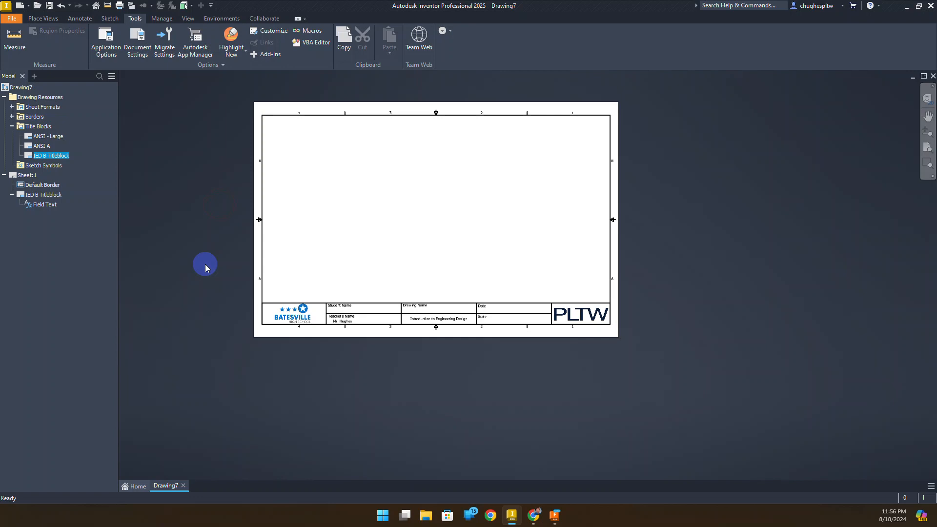
pyautogui.scroll(3, 405, 322)
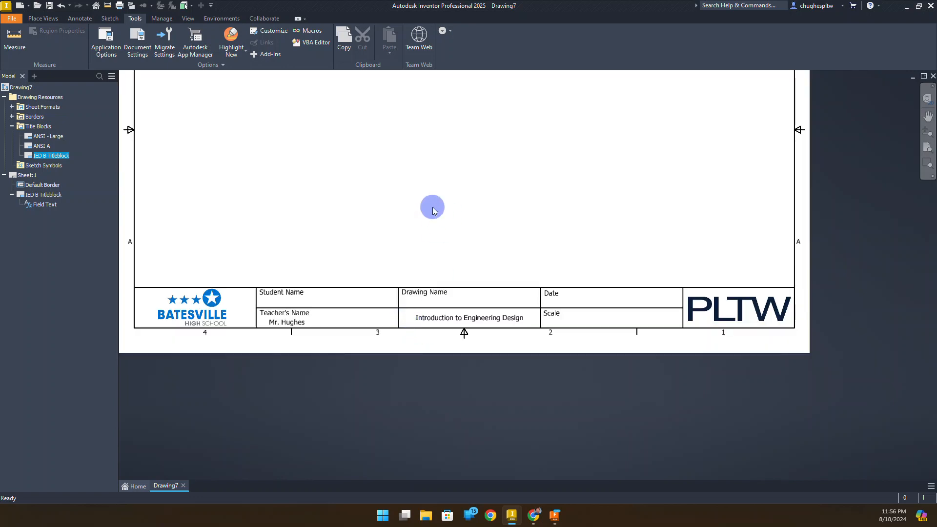
pyautogui.moveTo(410, 156); pyautogui.dragTo(444, 265, button='middle')
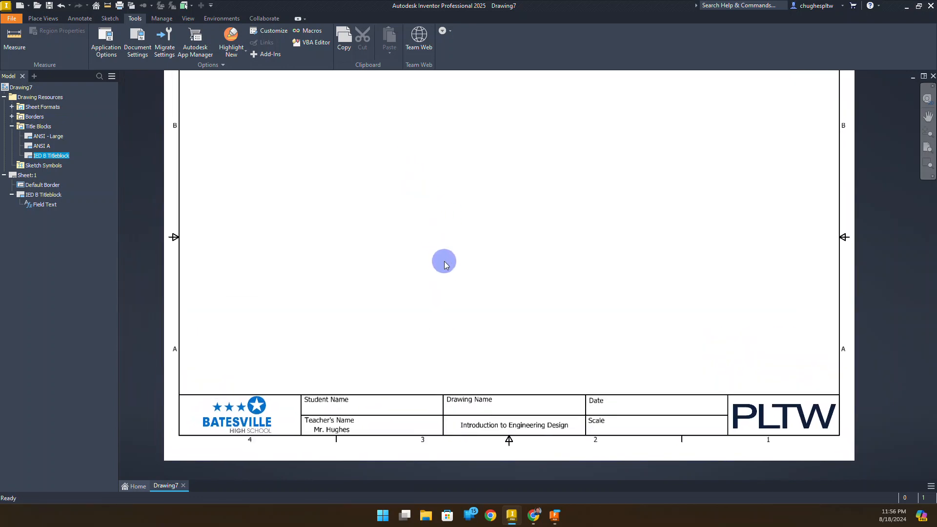
pyautogui.scroll(-2, 445, 264)
pyautogui.scroll(3, 444, 264)
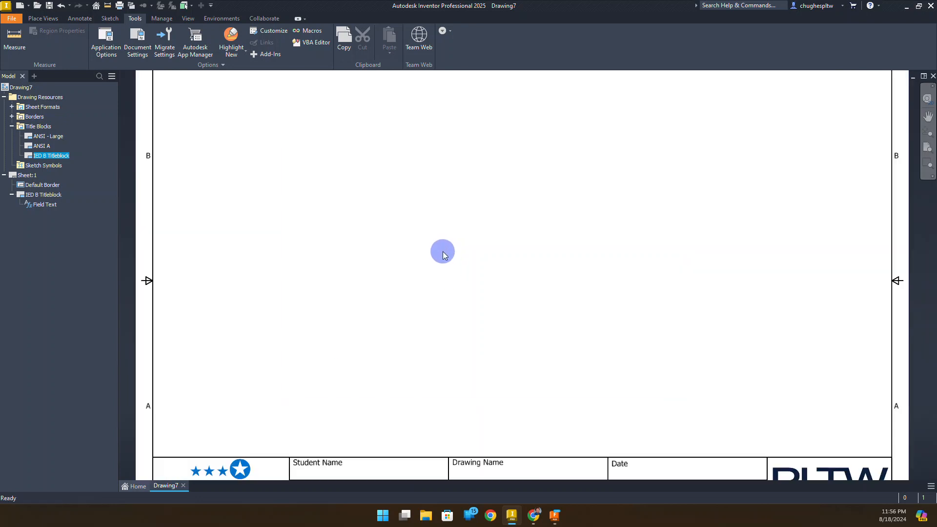
pyautogui.press('Home')
# - Save a copy of the drawing as a template named "IED B Titleblock" in the en-US folder, and close the drawing without saving changes
pyautogui.click(12, 21)
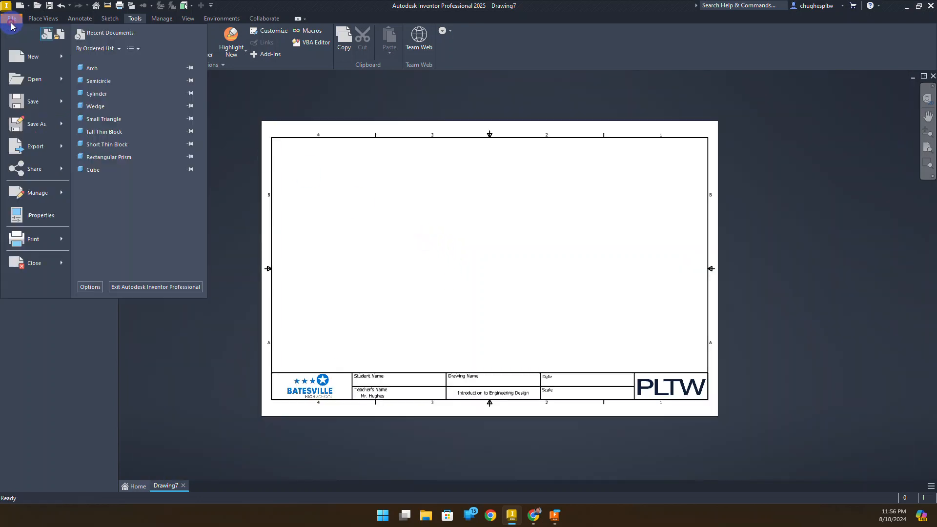
pyautogui.click(40, 125)
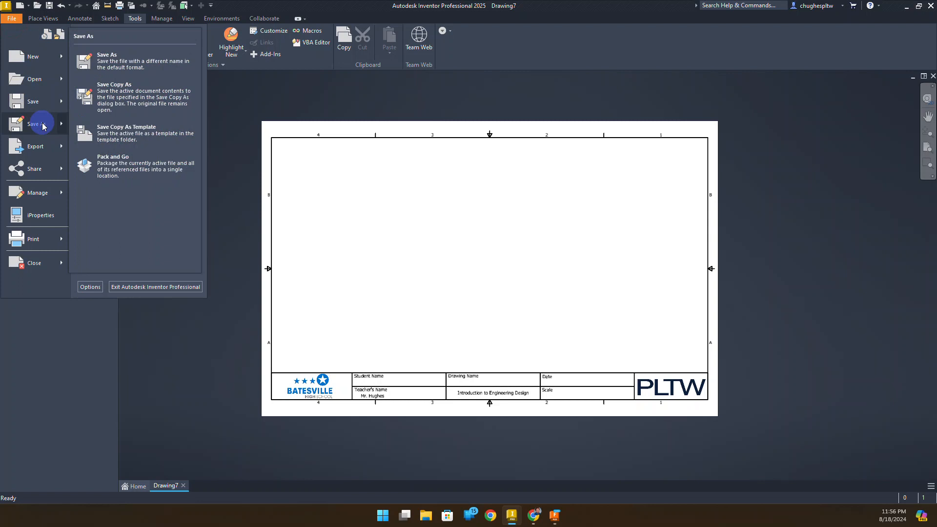
pyautogui.click(139, 133)
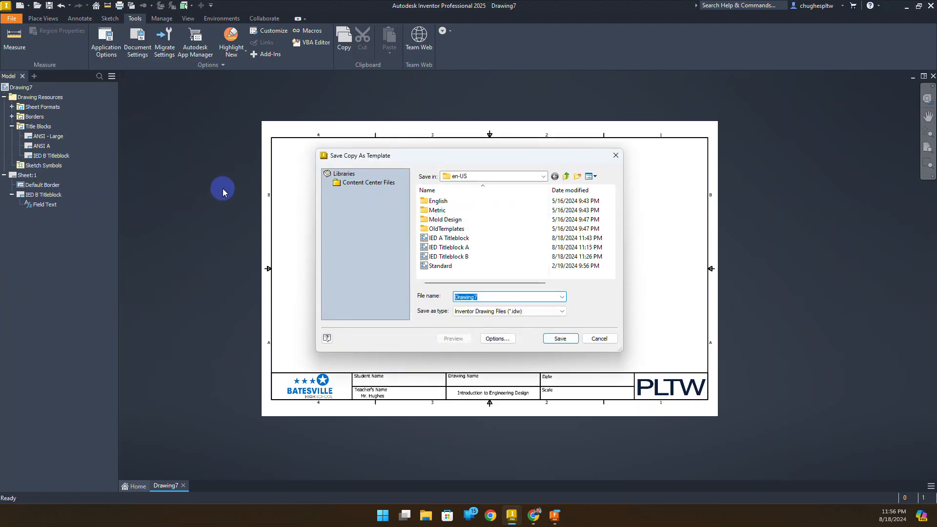
pyautogui.write('IE')
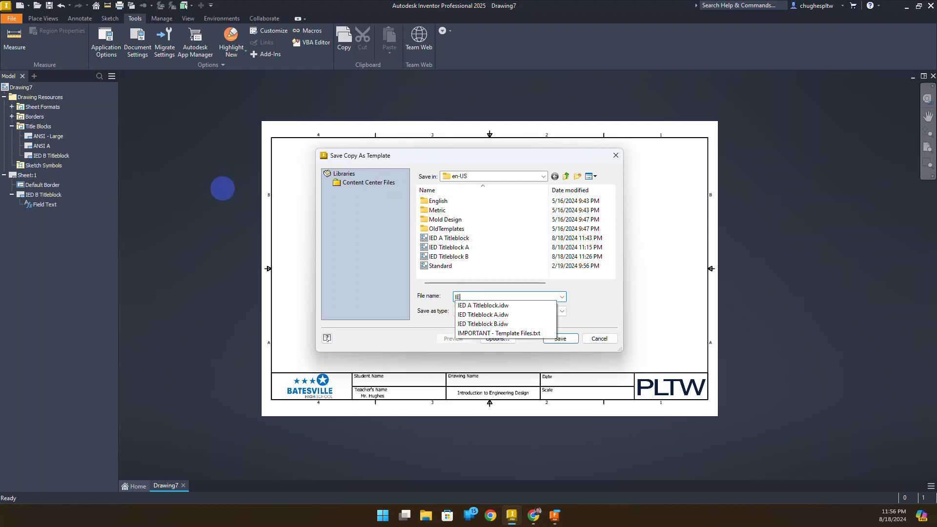
pyautogui.write('D B T')
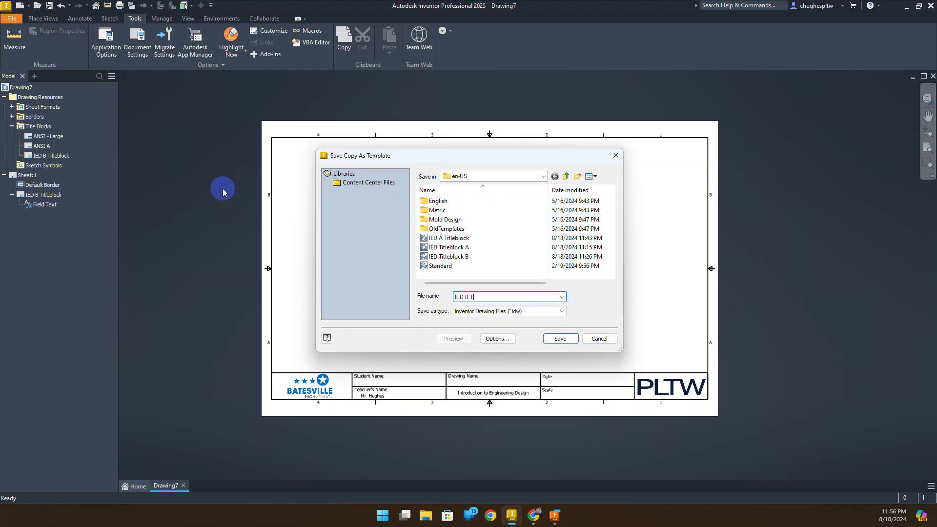
pyautogui.write('itleblock')
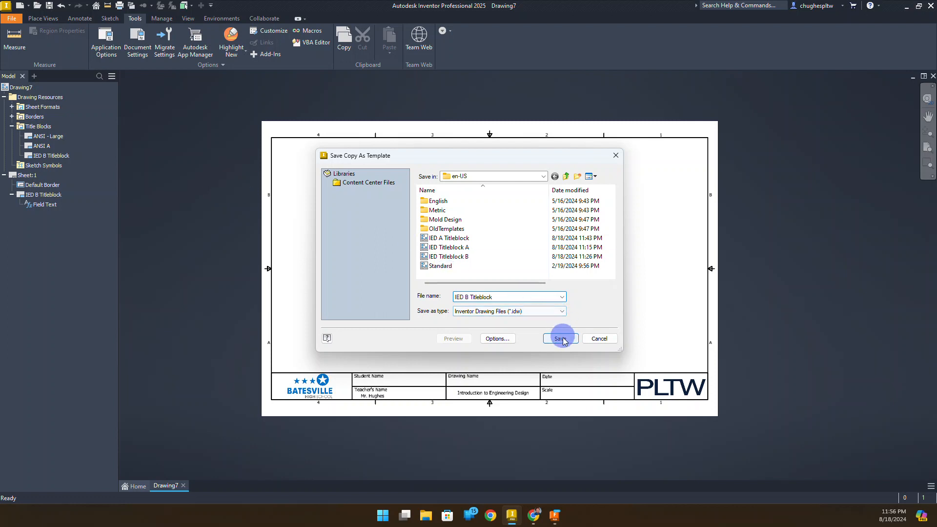
pyautogui.click(561, 339)
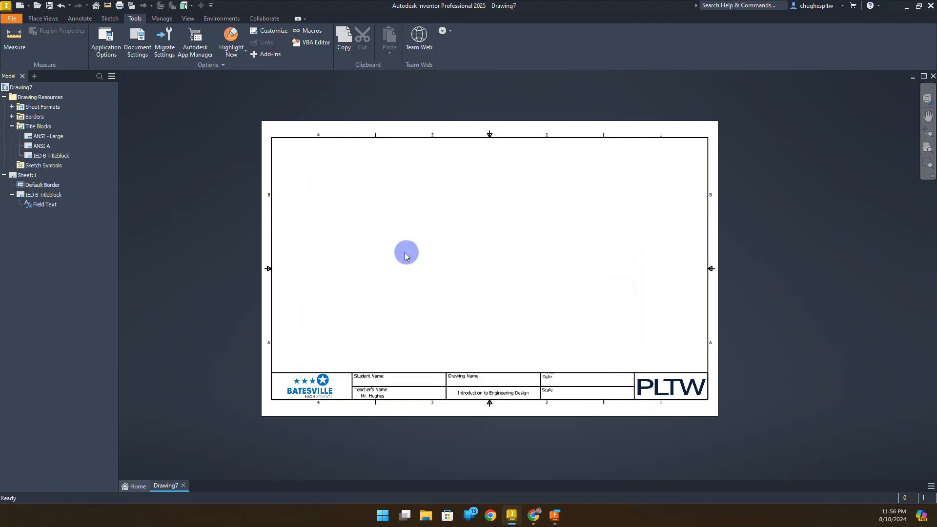
pyautogui.click(183, 486)
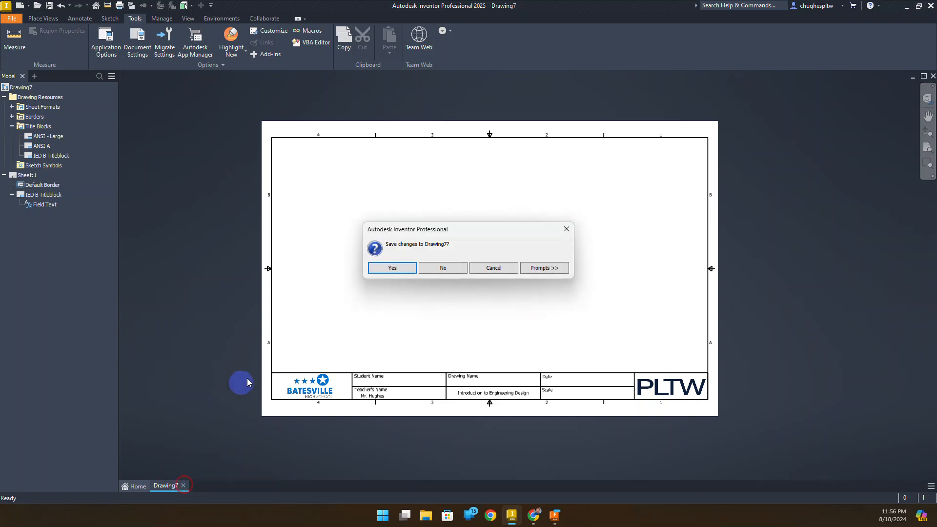
pyautogui.click(444, 269)
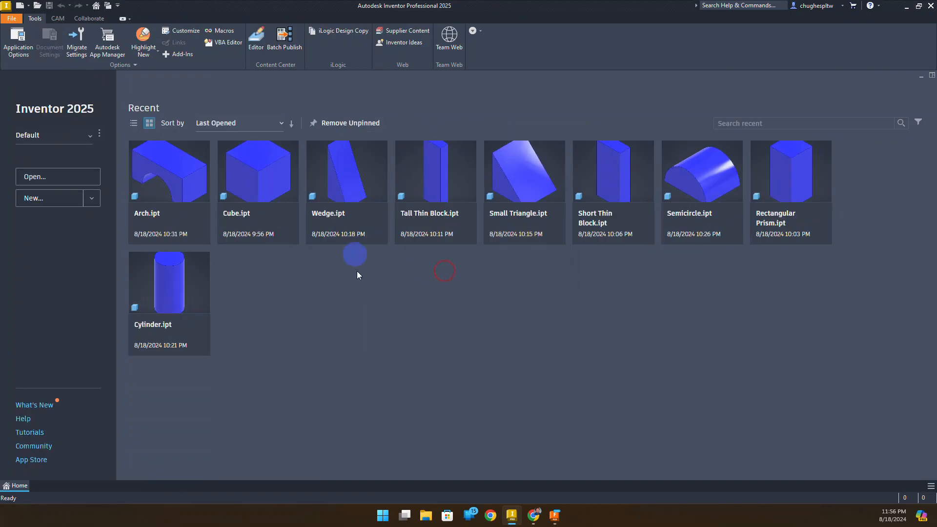